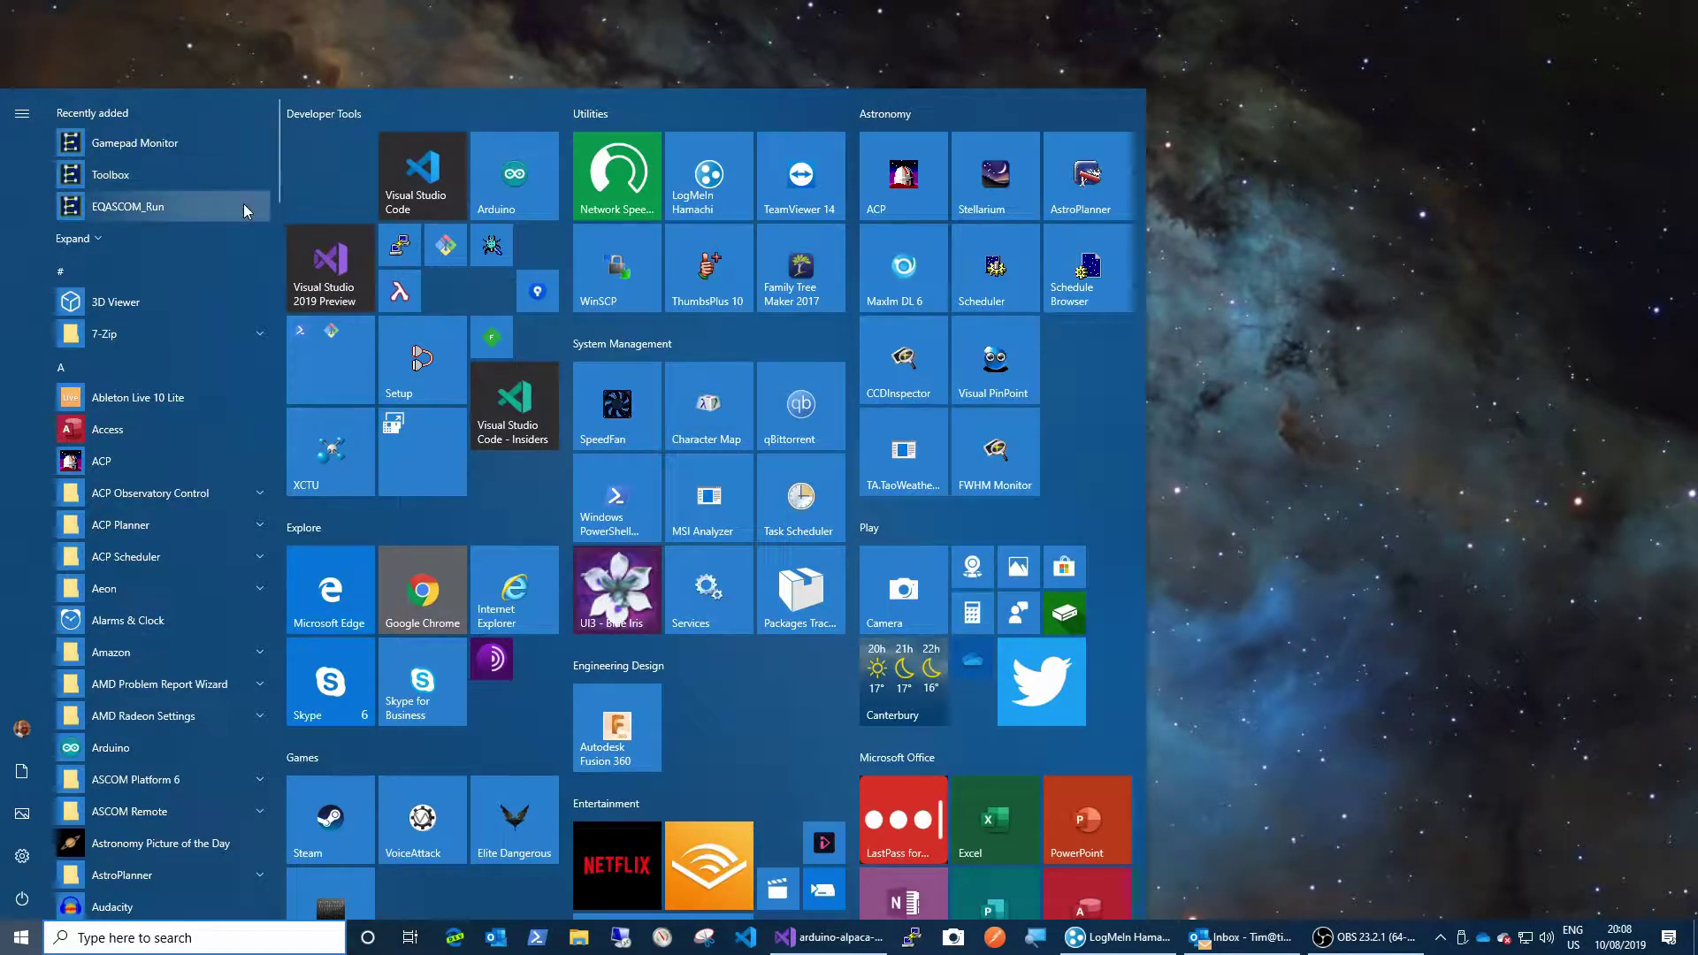
Launch EQDriveConfig from the E section of the Start menu app list.
click(61, 370)
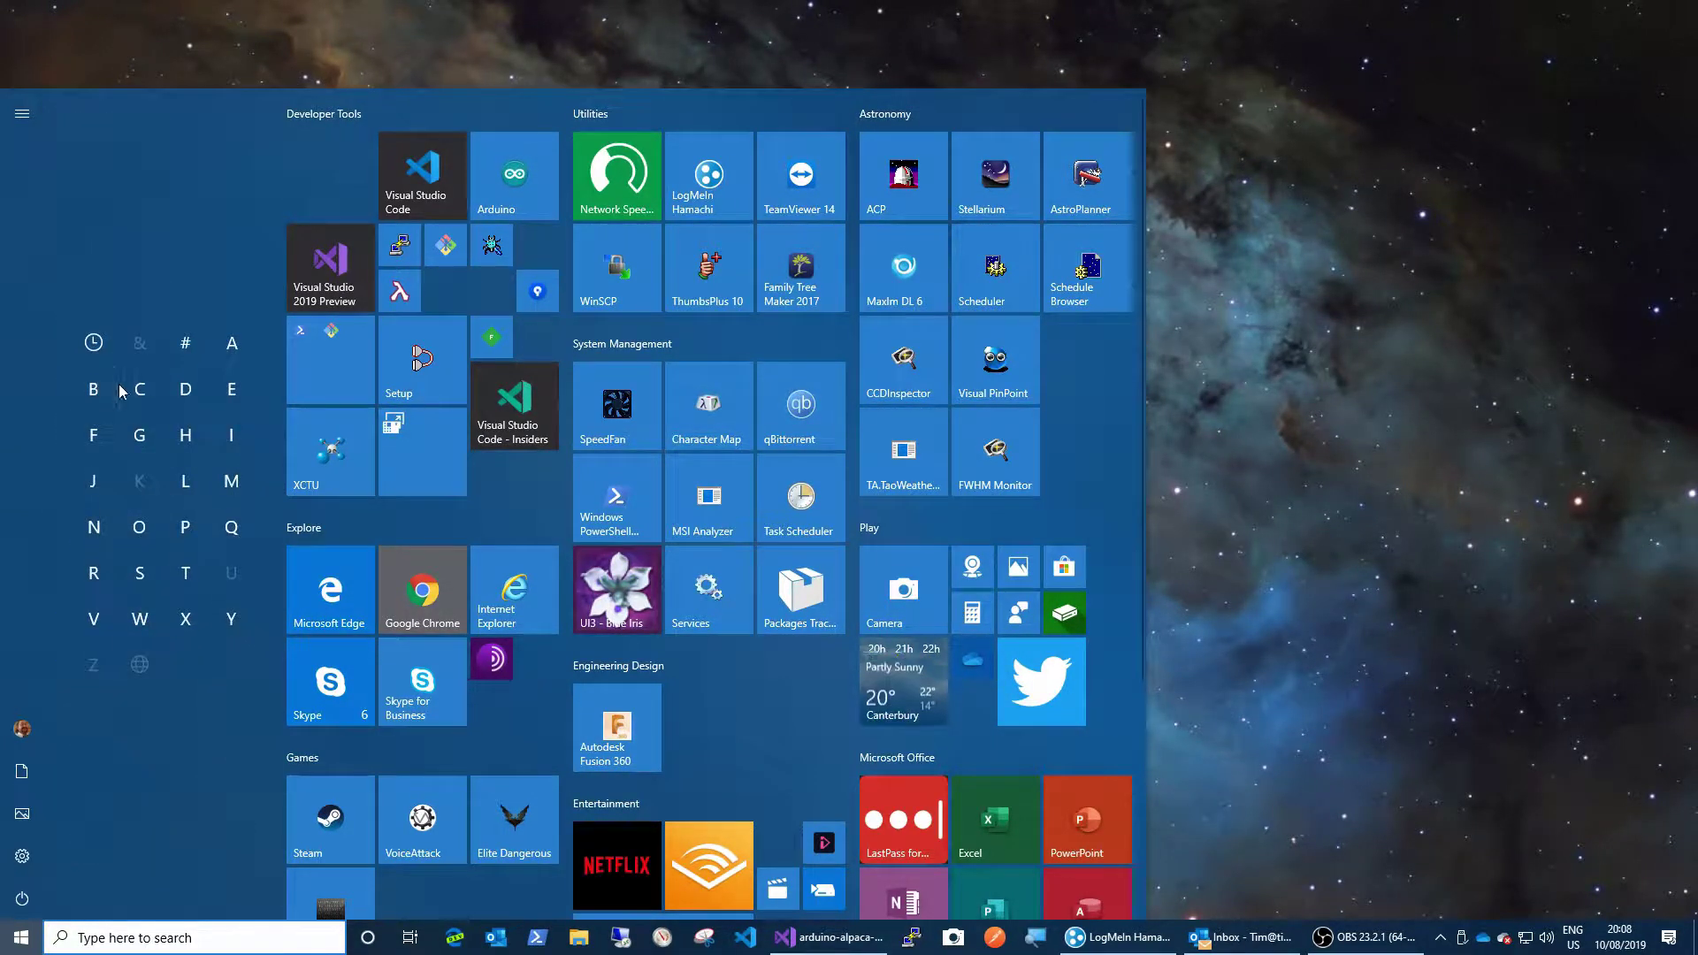
click(224, 398)
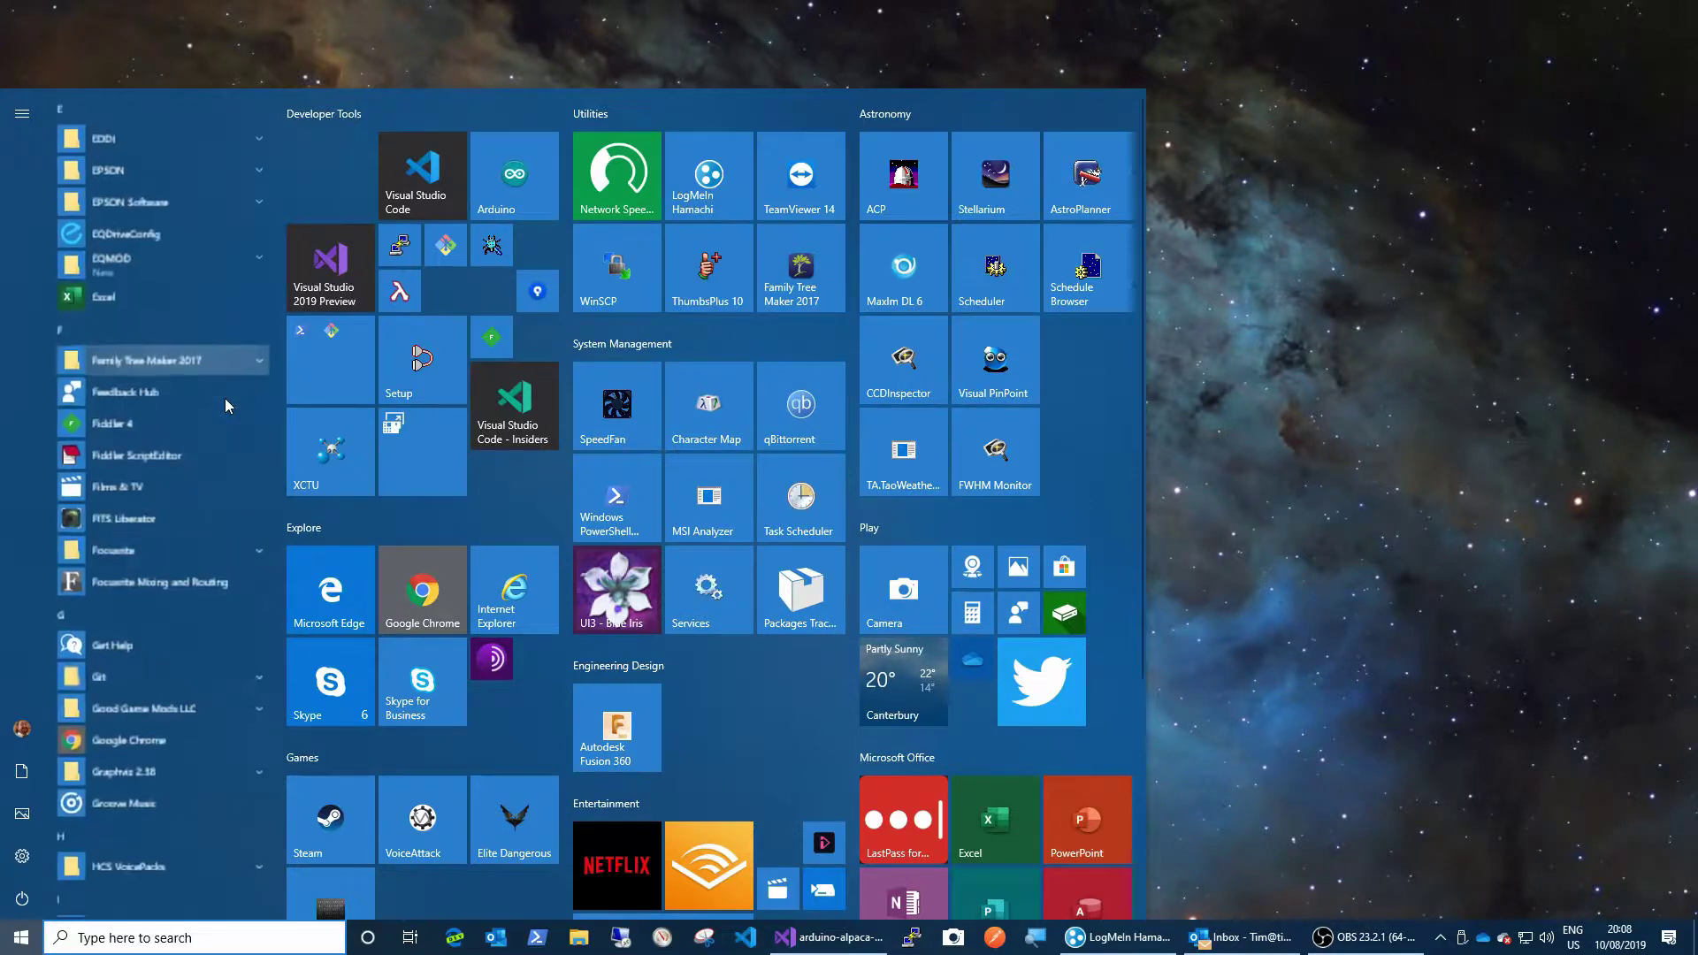
click(119, 244)
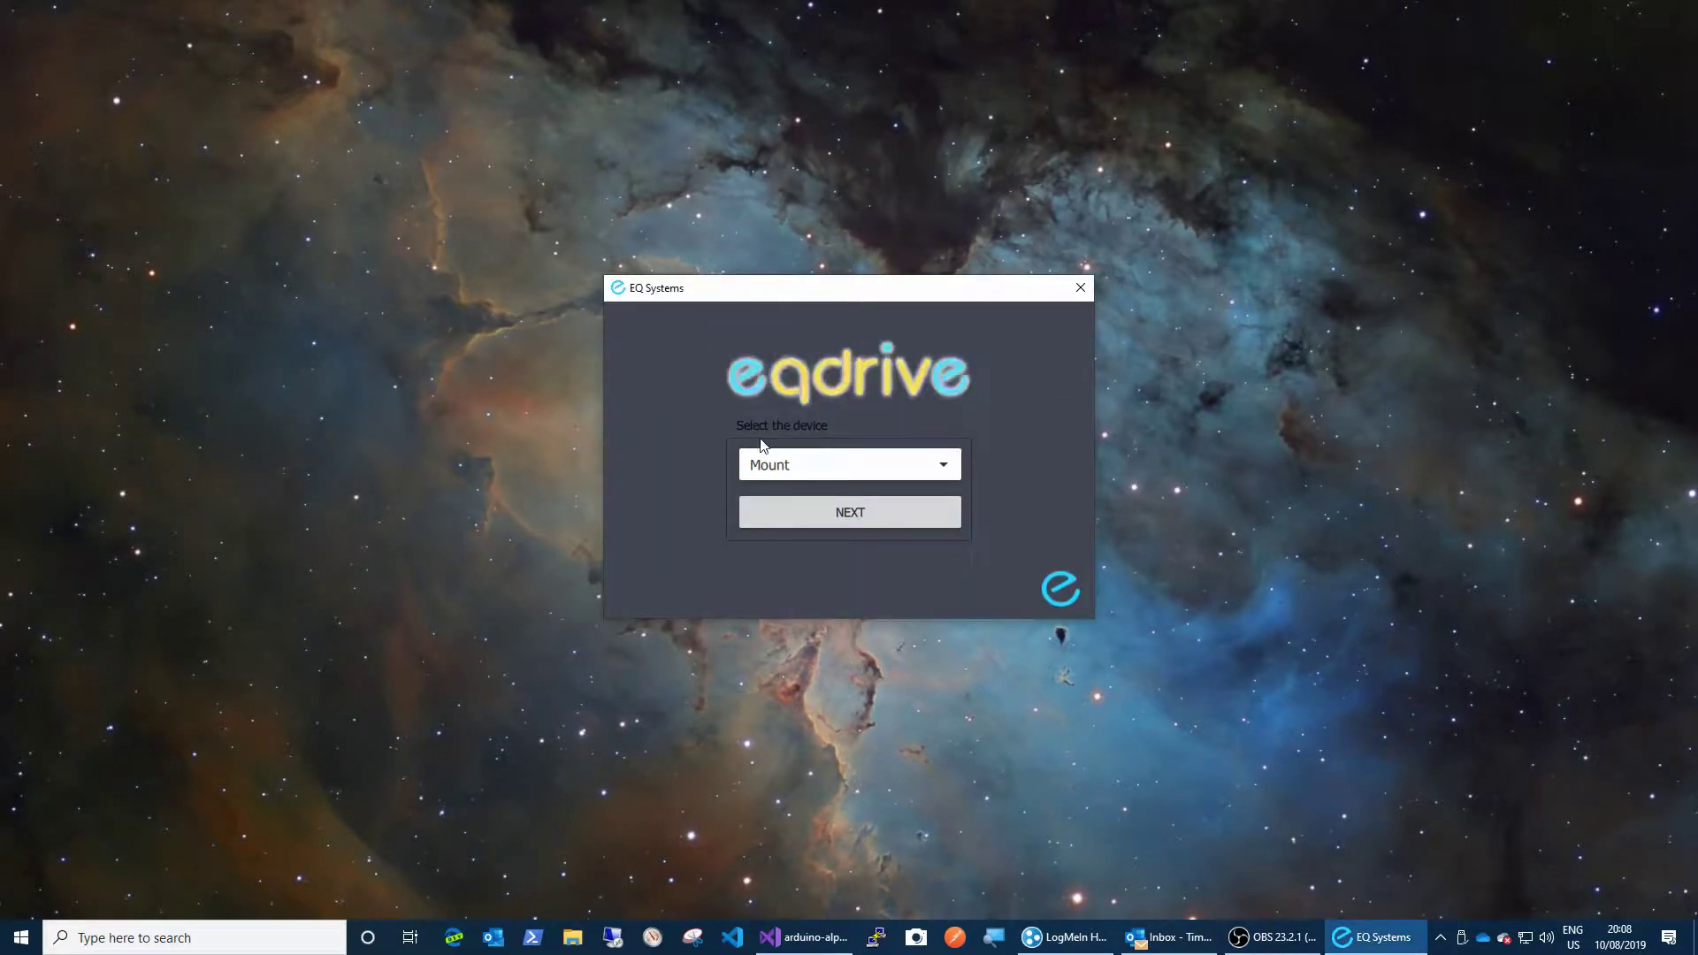
Choose Mount as the device and open its configuration, leaving the port on COM6.
click(941, 465)
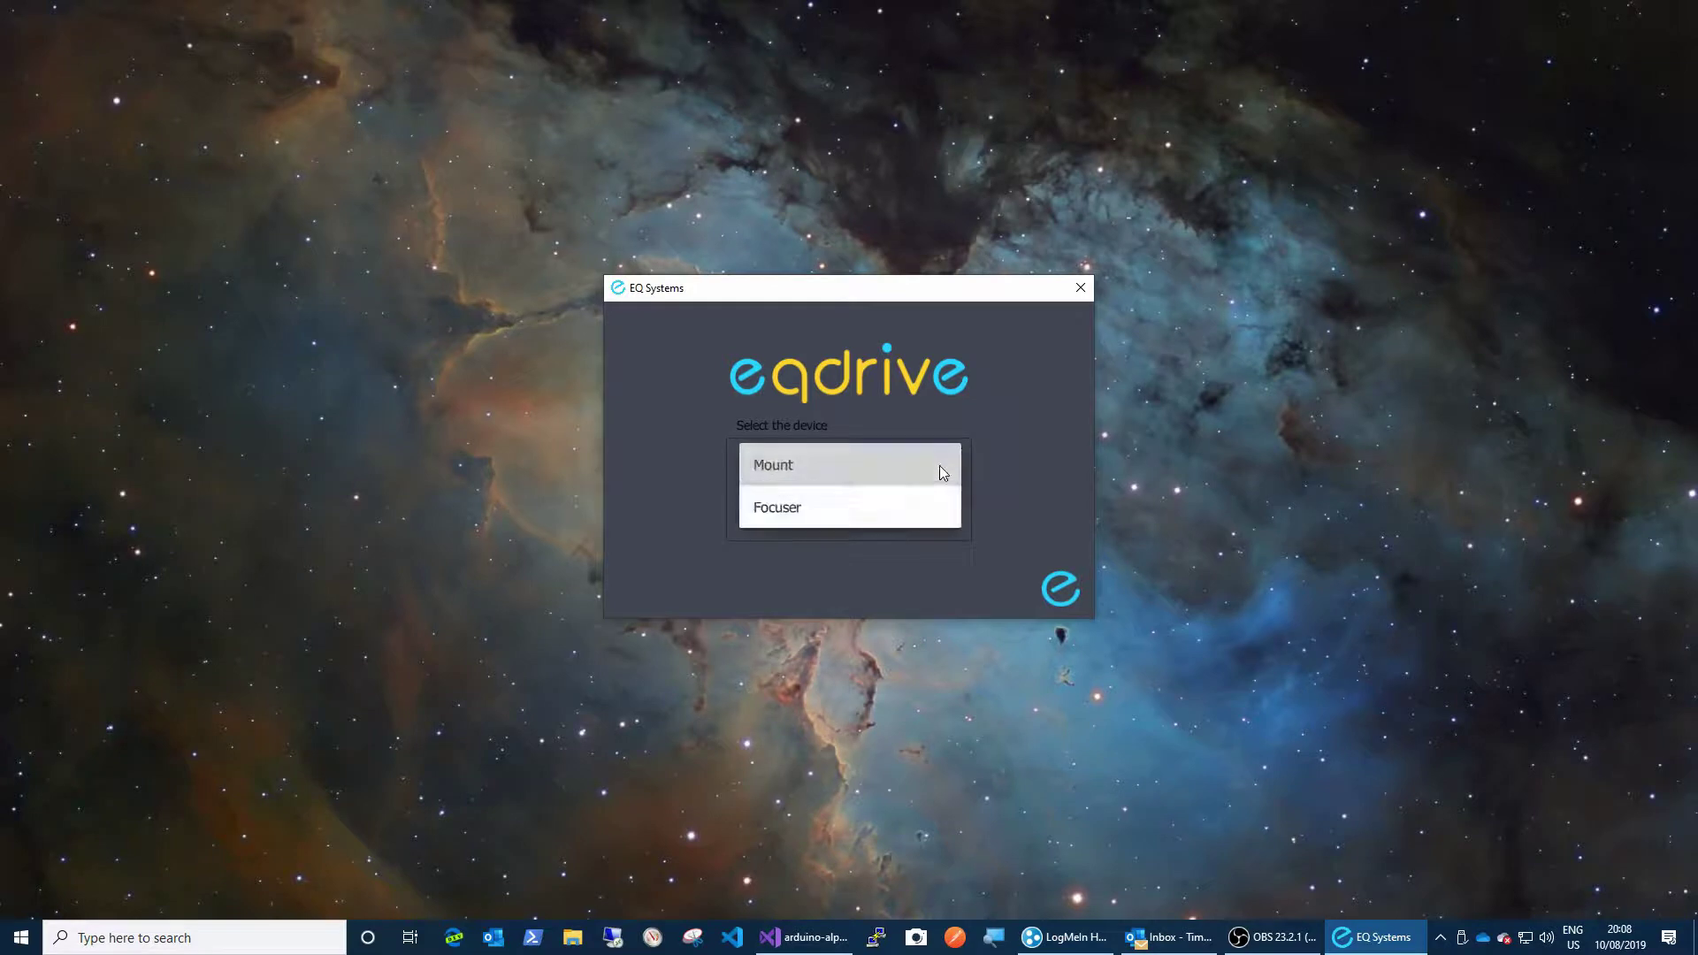
click(866, 473)
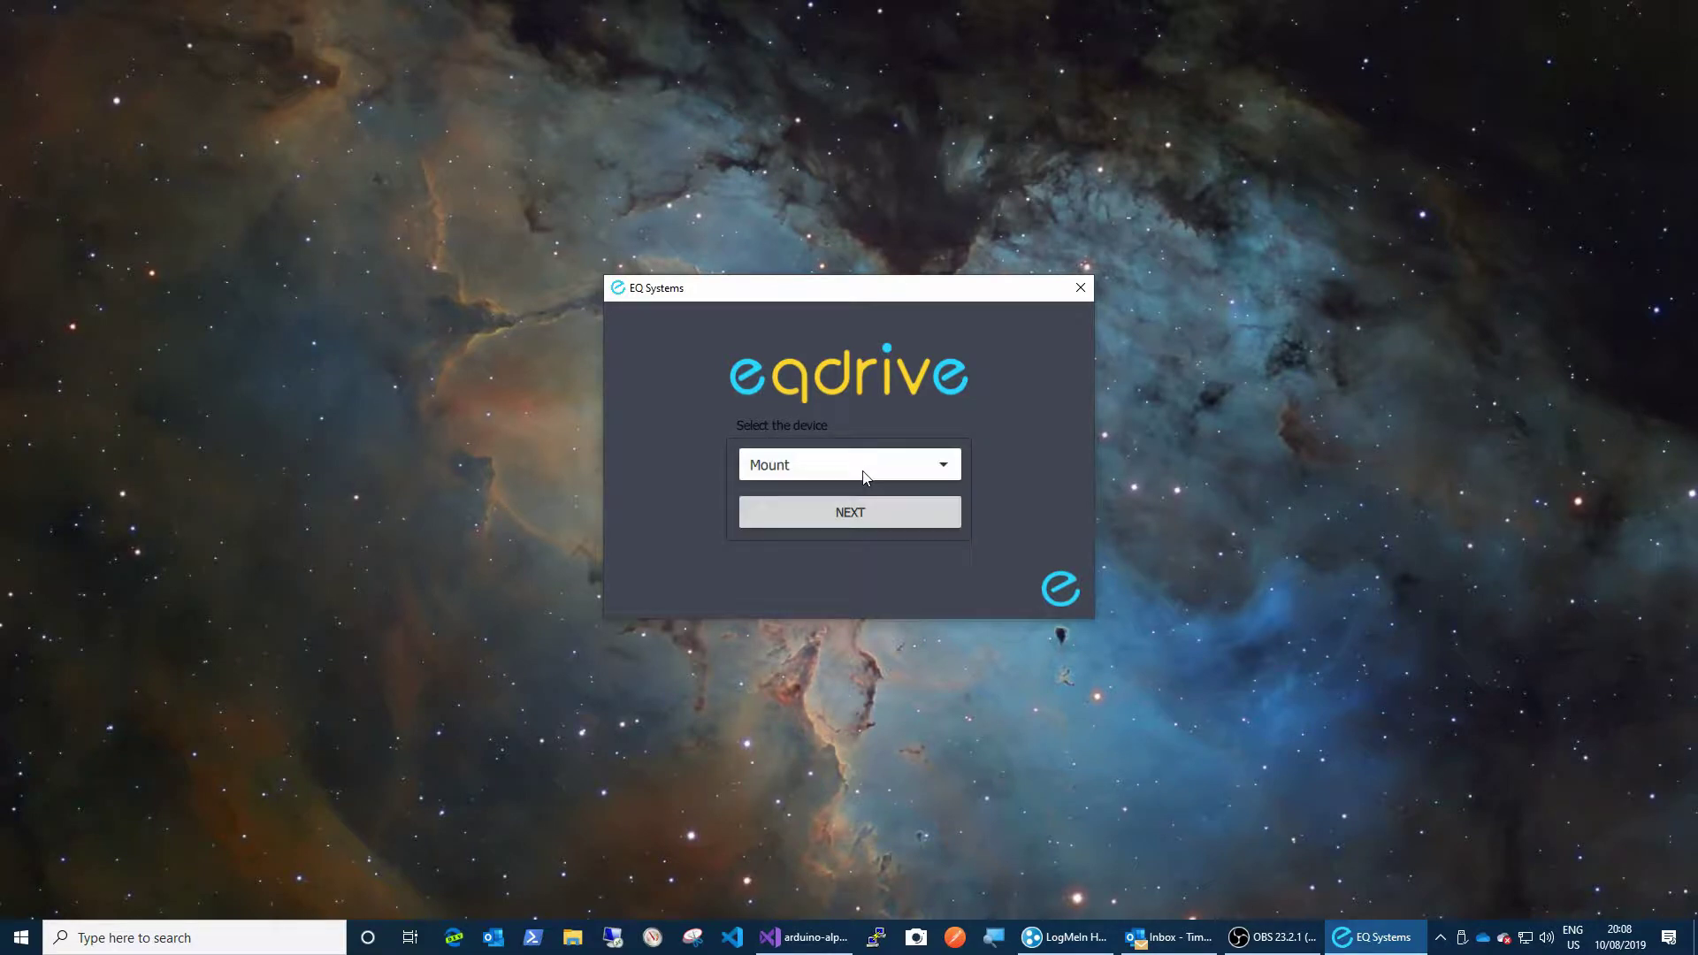
click(833, 513)
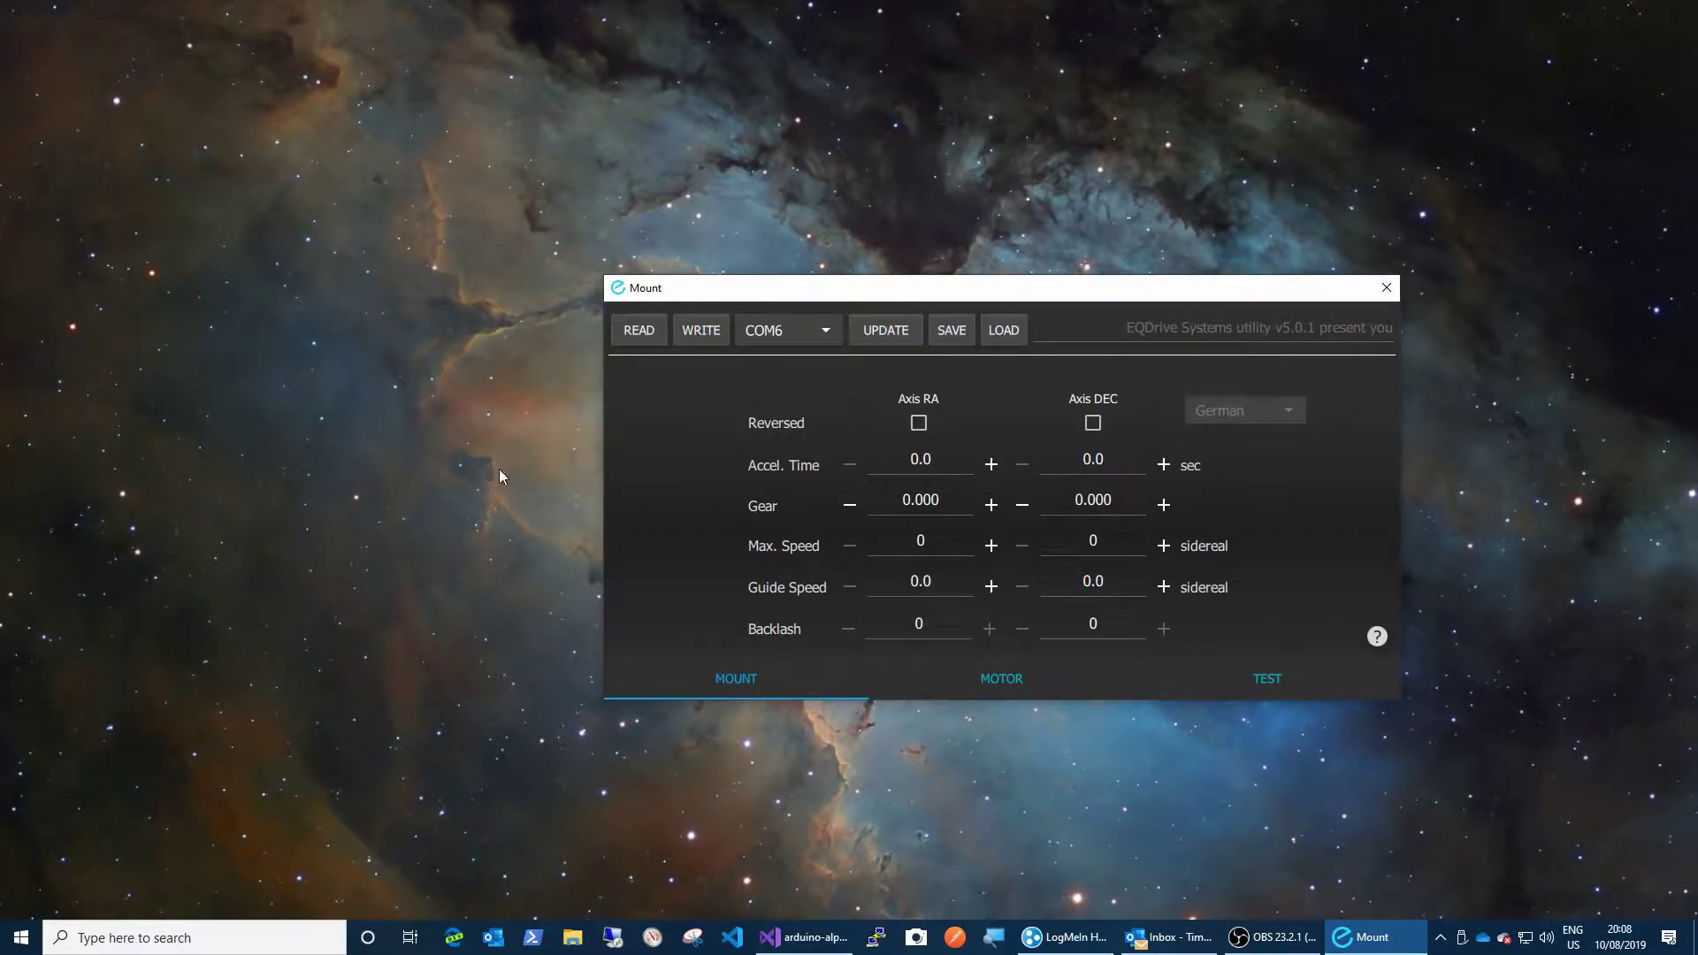
click(809, 335)
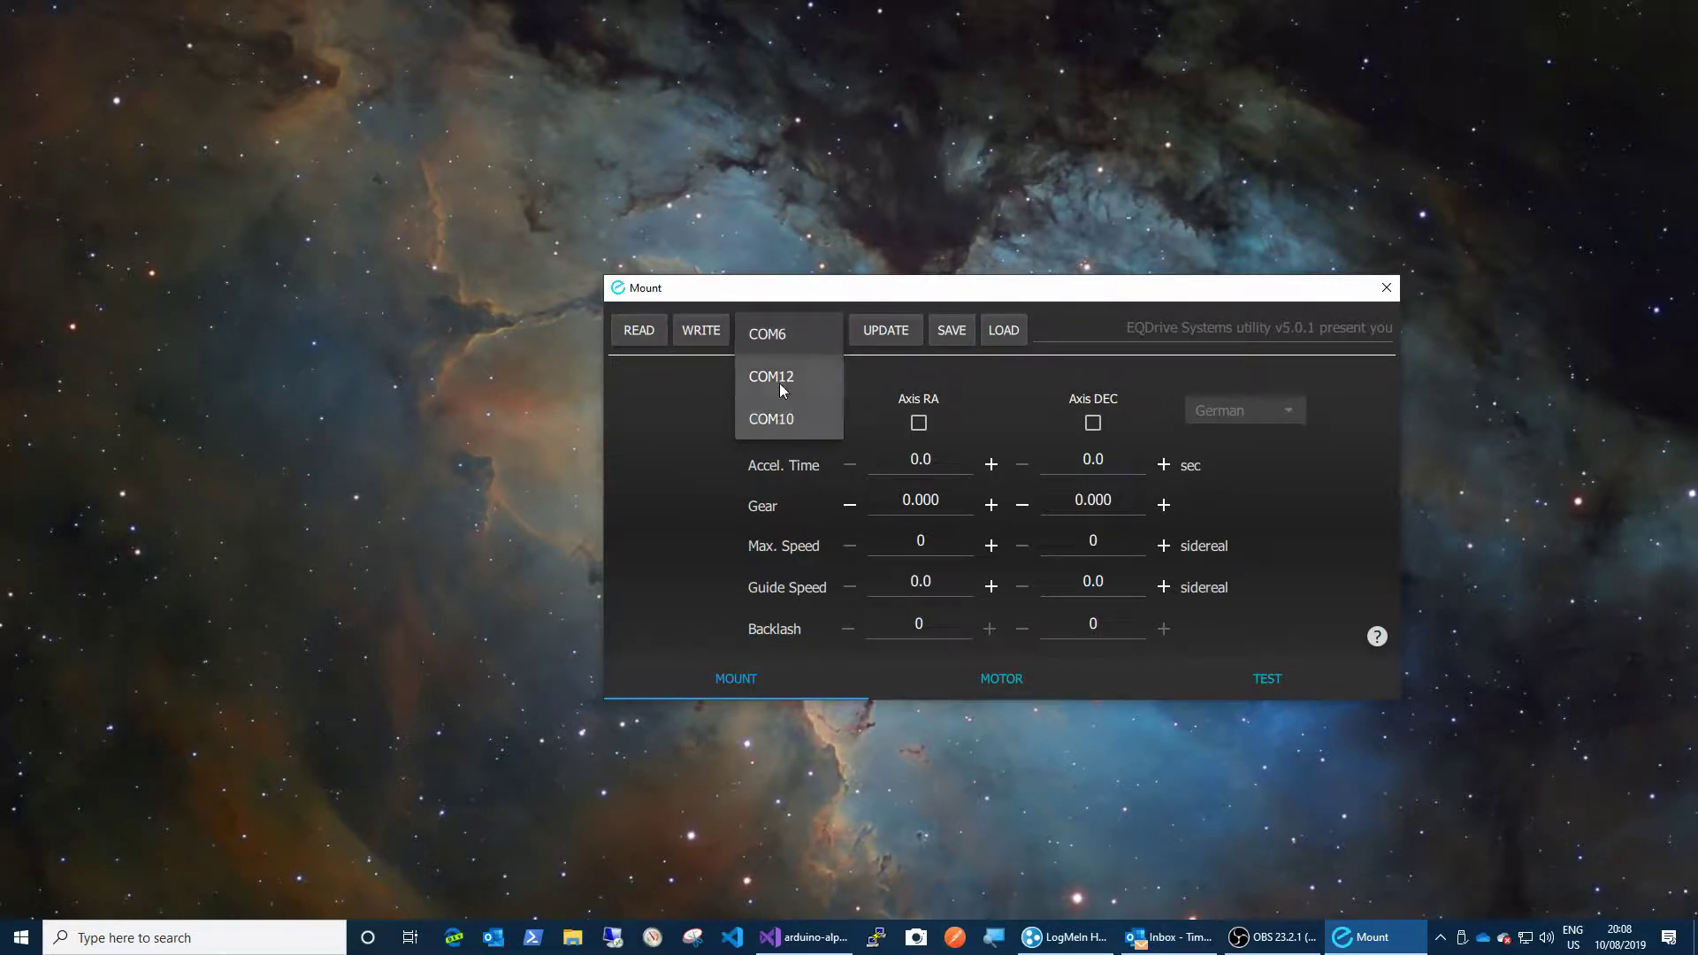
click(543, 236)
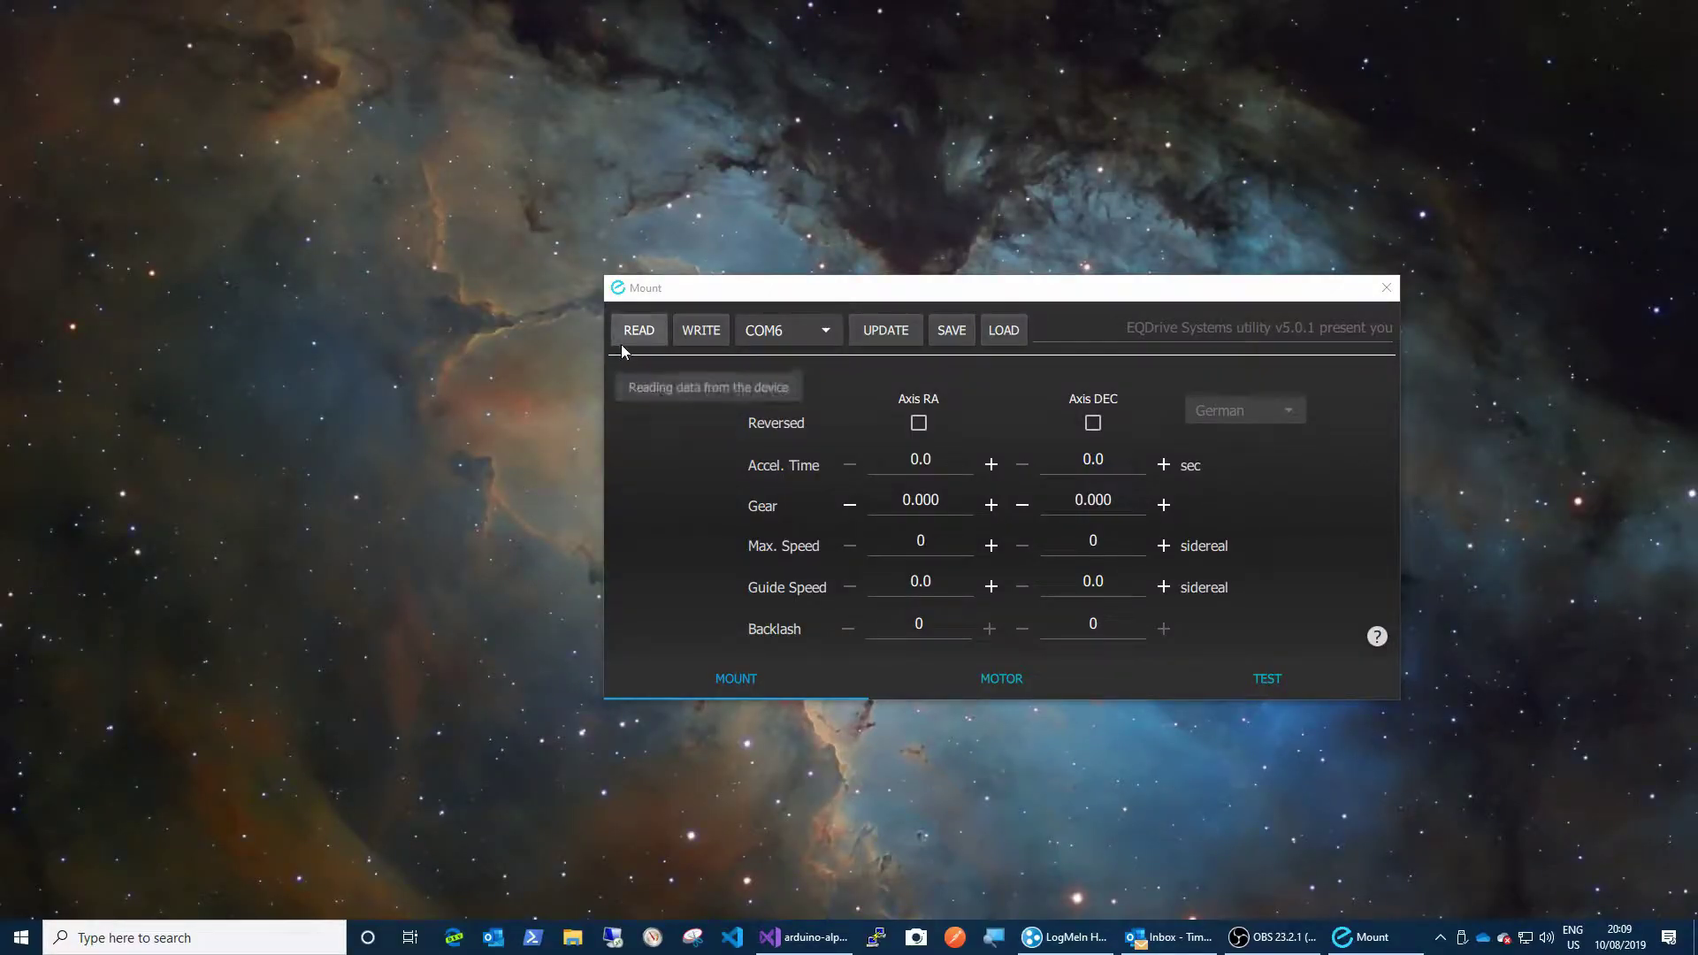
Switch the port to COM8 and read the board settings, then view the motor settings.
click(842, 332)
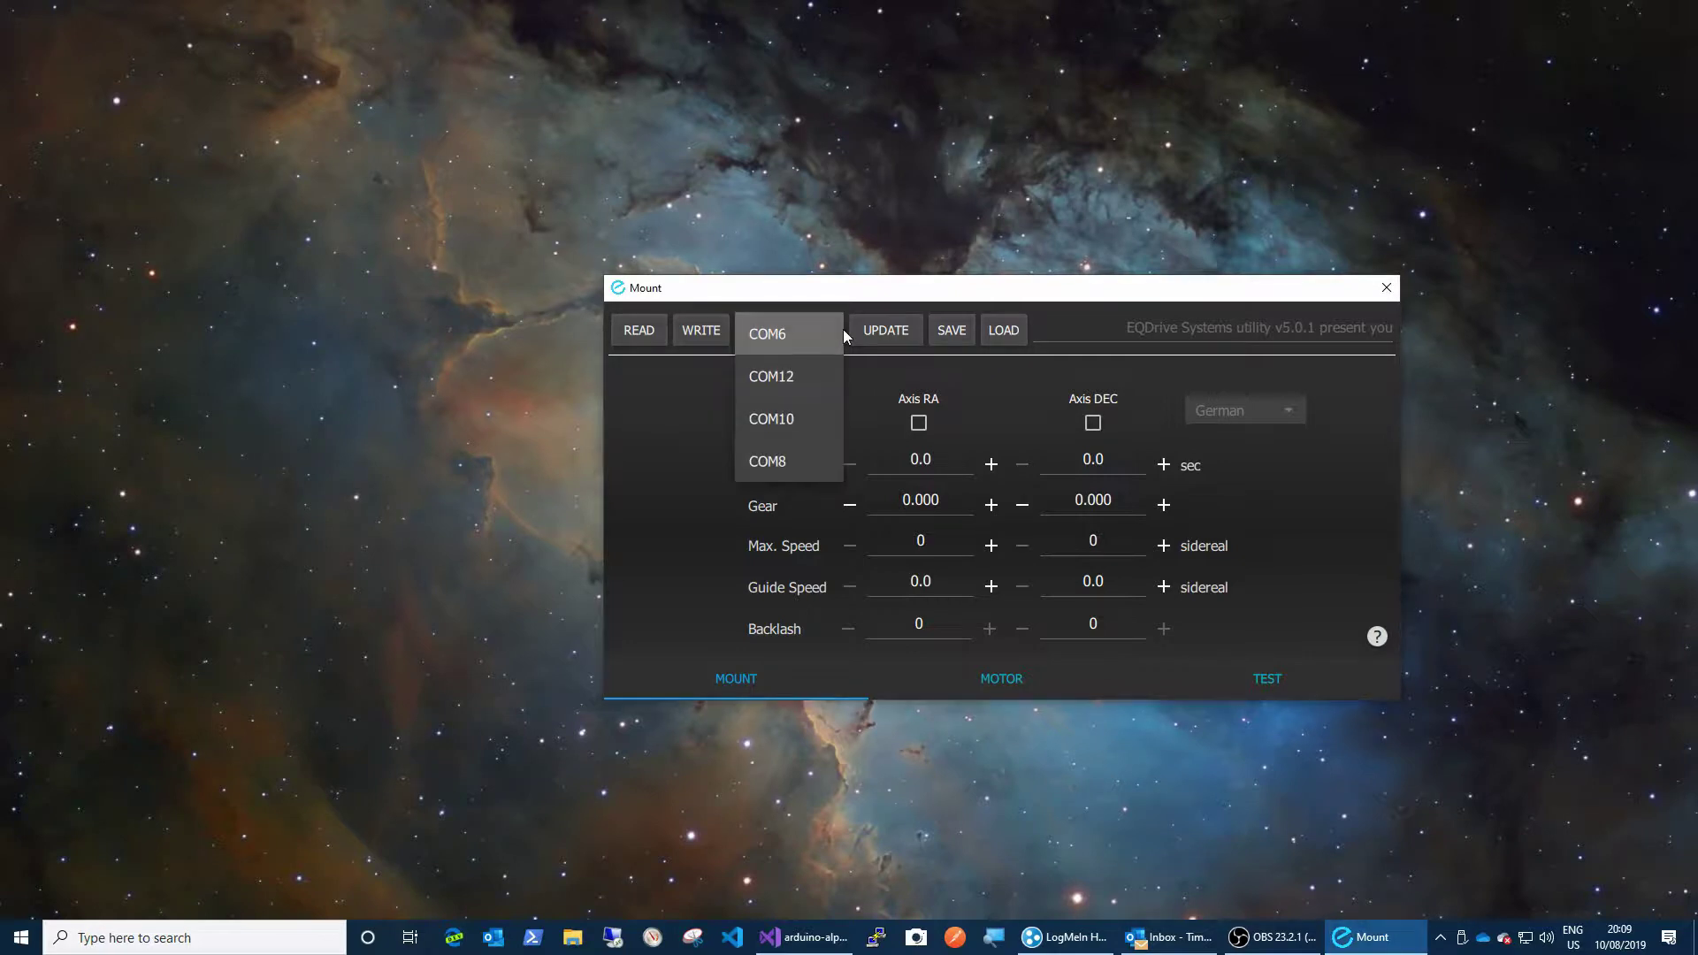
click(780, 458)
click(636, 330)
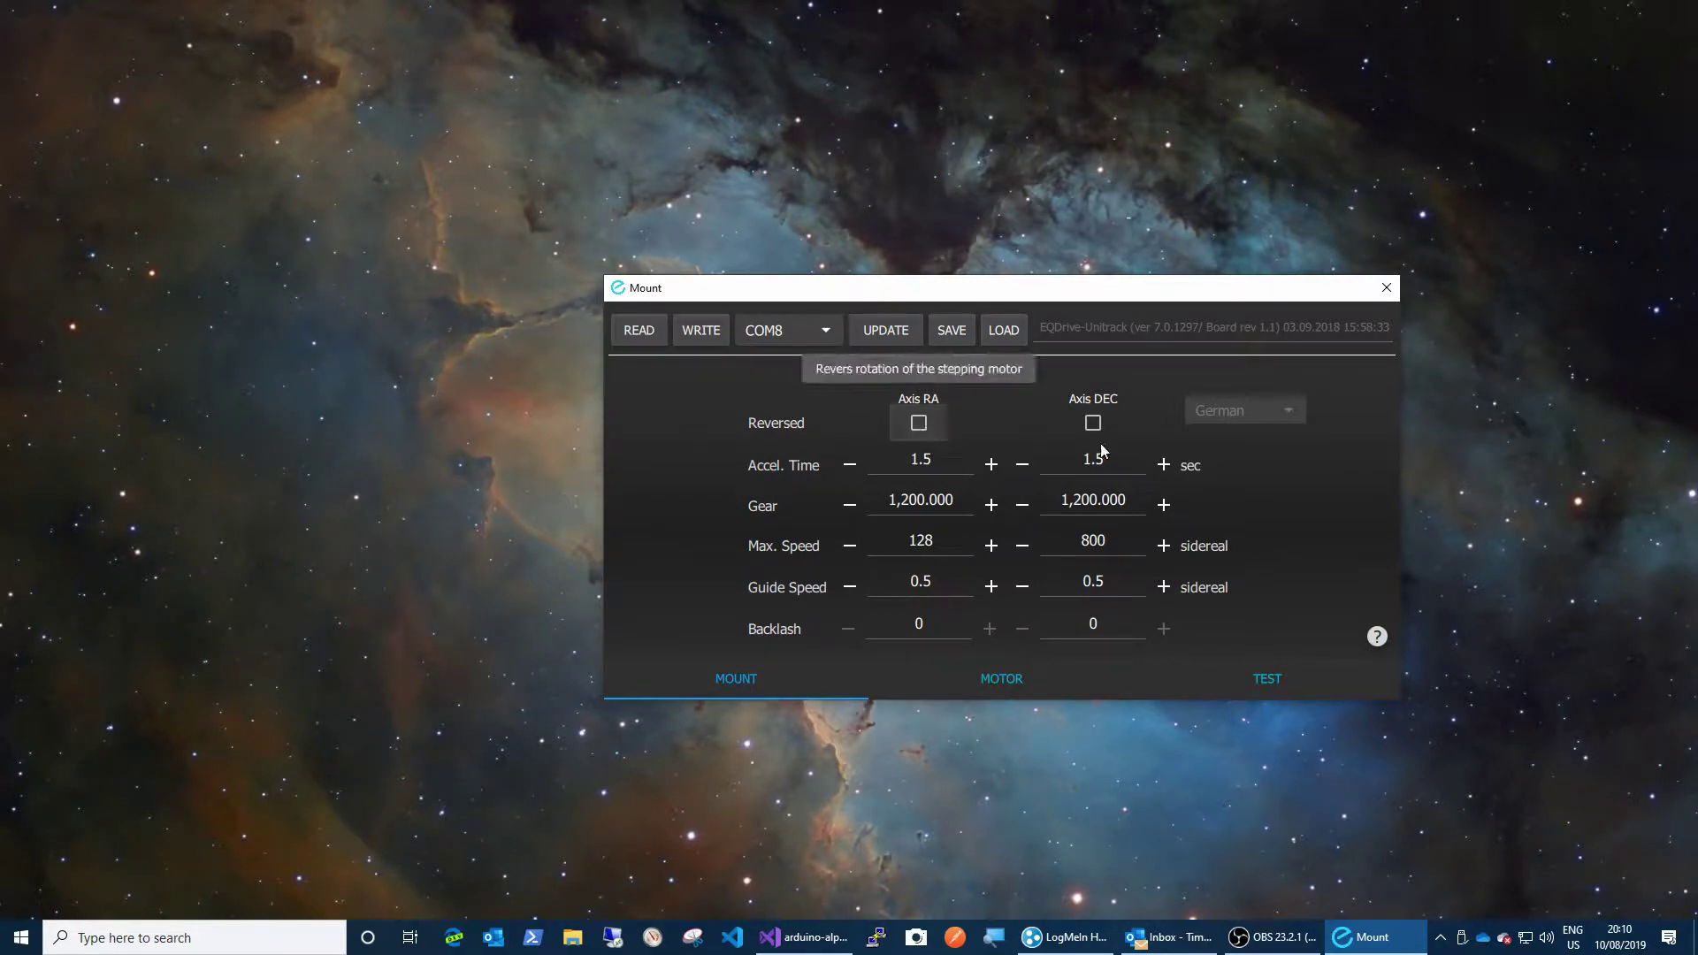
click(1001, 678)
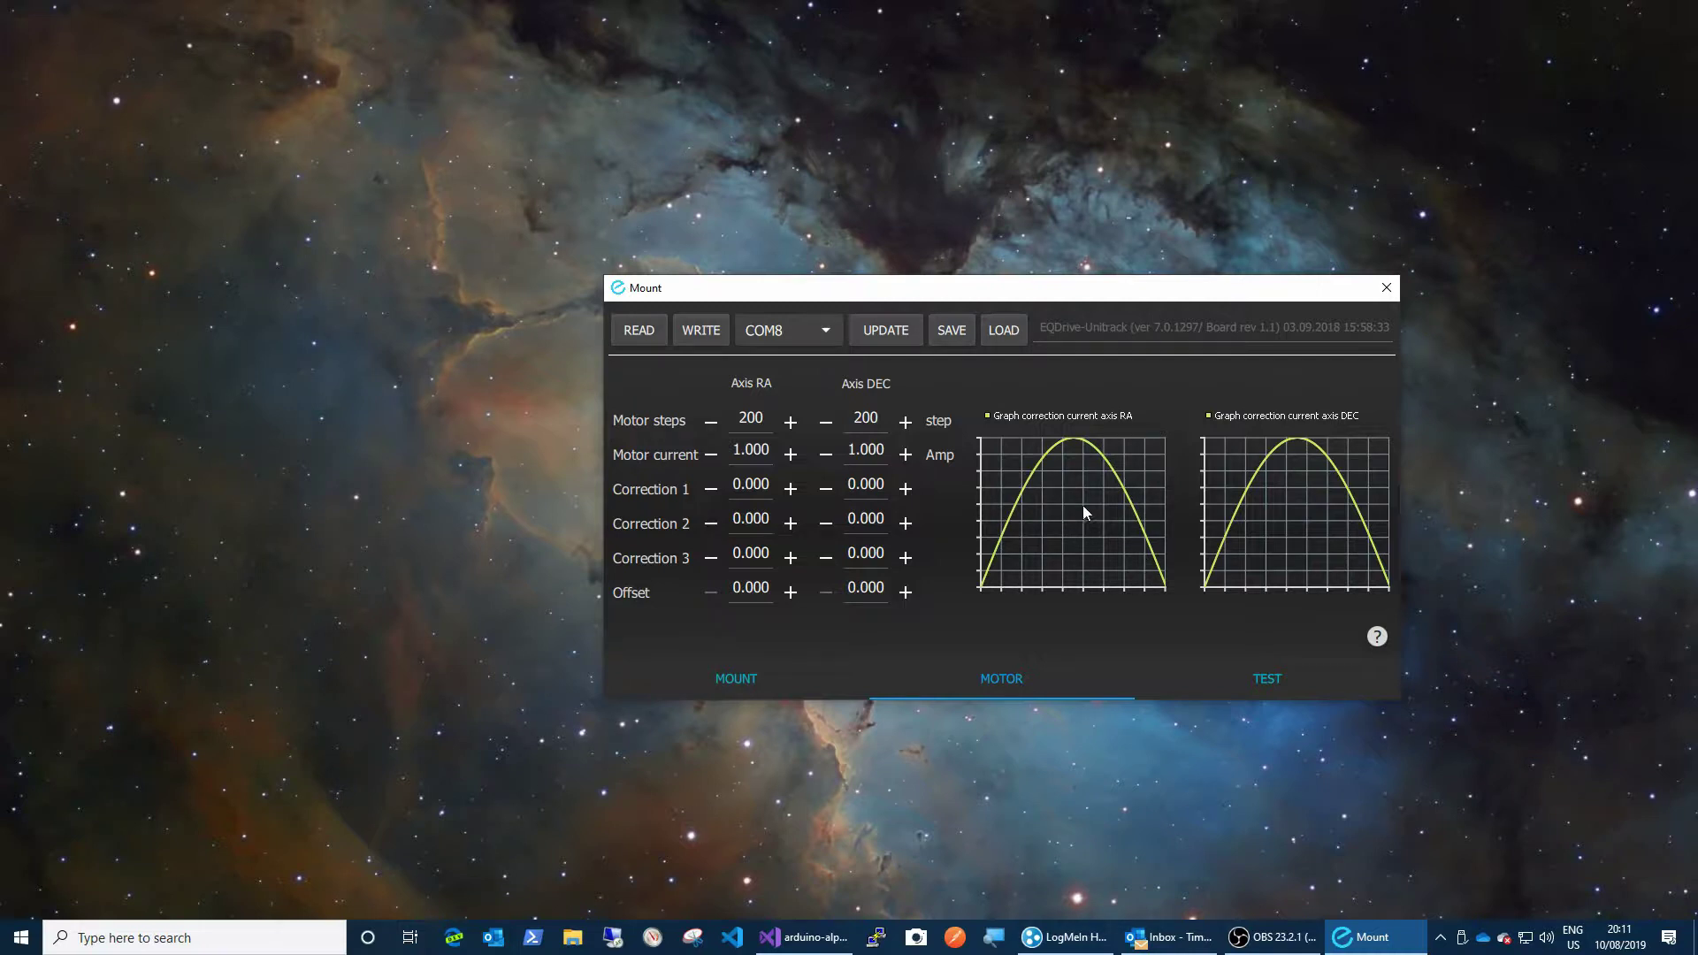
Select the RA Correction 1 value for editing.
double_click(751, 494)
key(BackSpace)
key(BackSpace)
key(Tab)
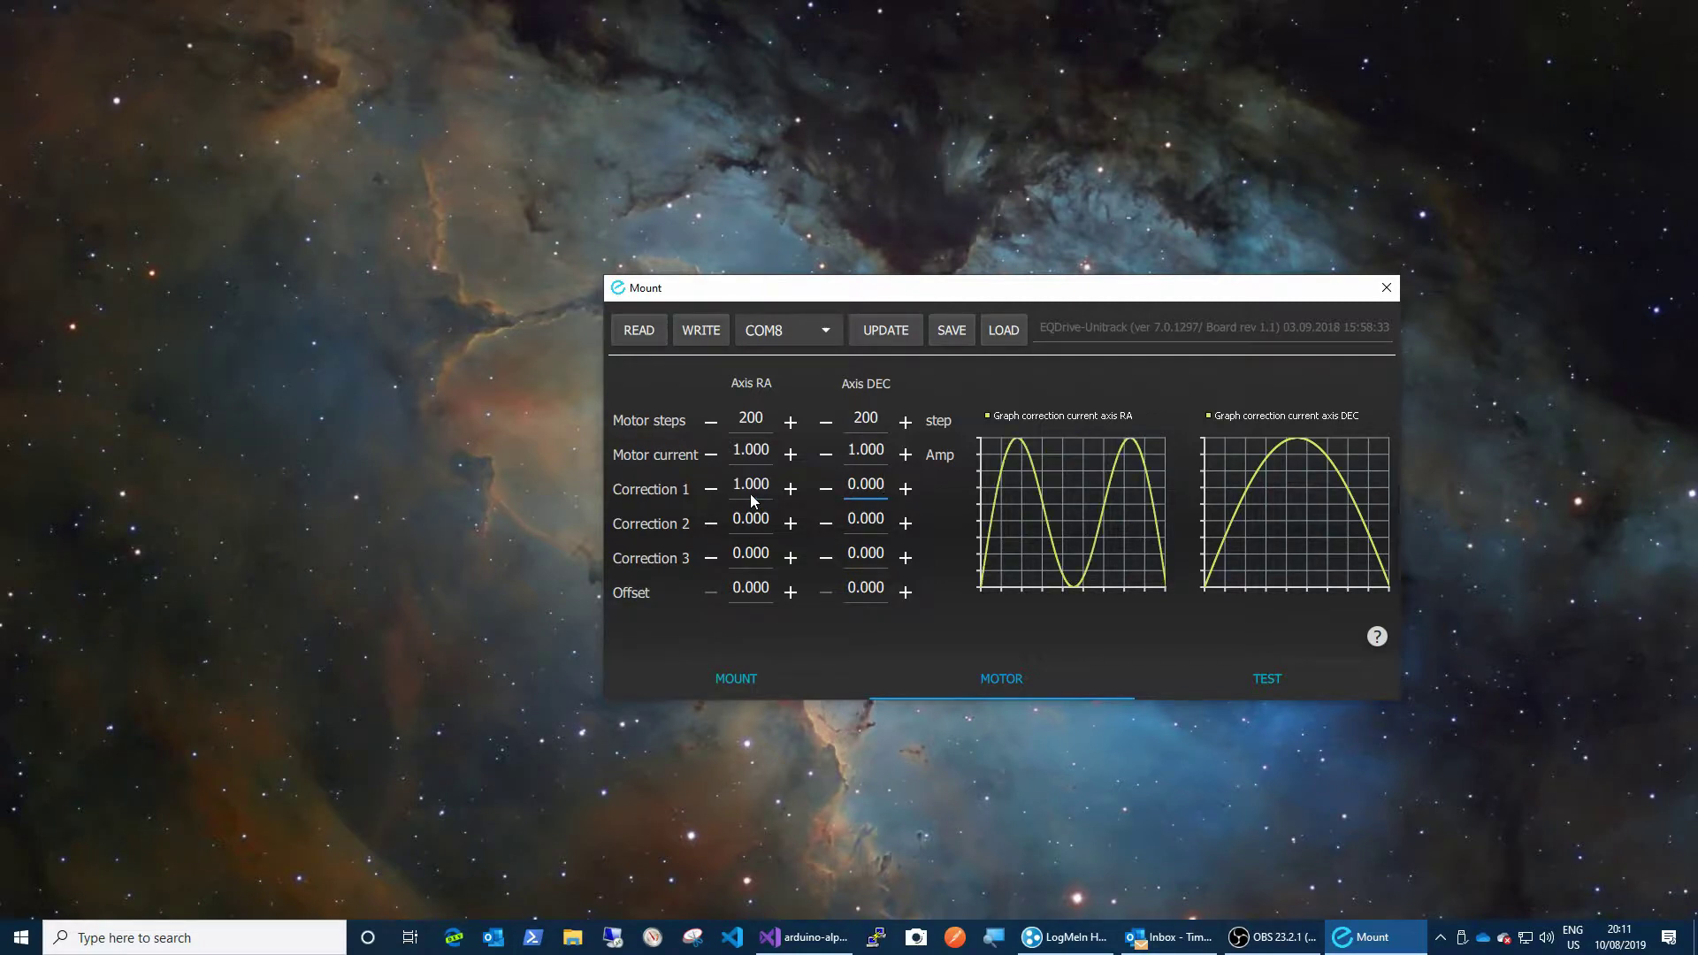
double_click(751, 518)
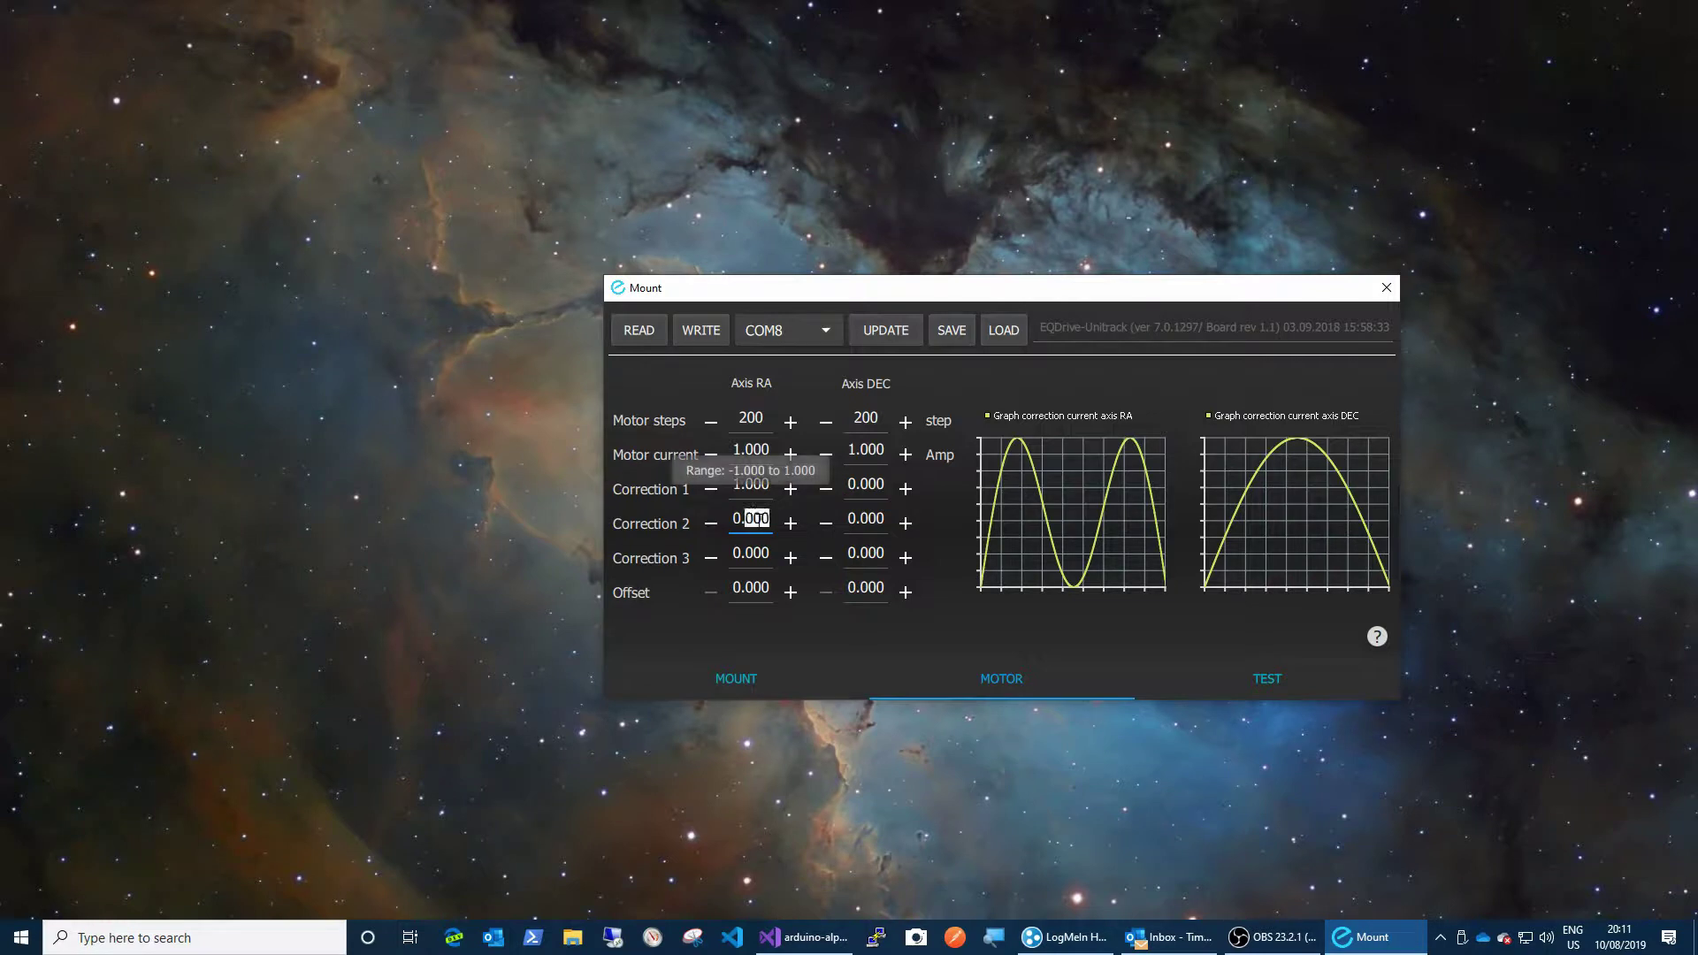
key(BackSpace)
key(BackSpace)
text(1)
key(Tab)
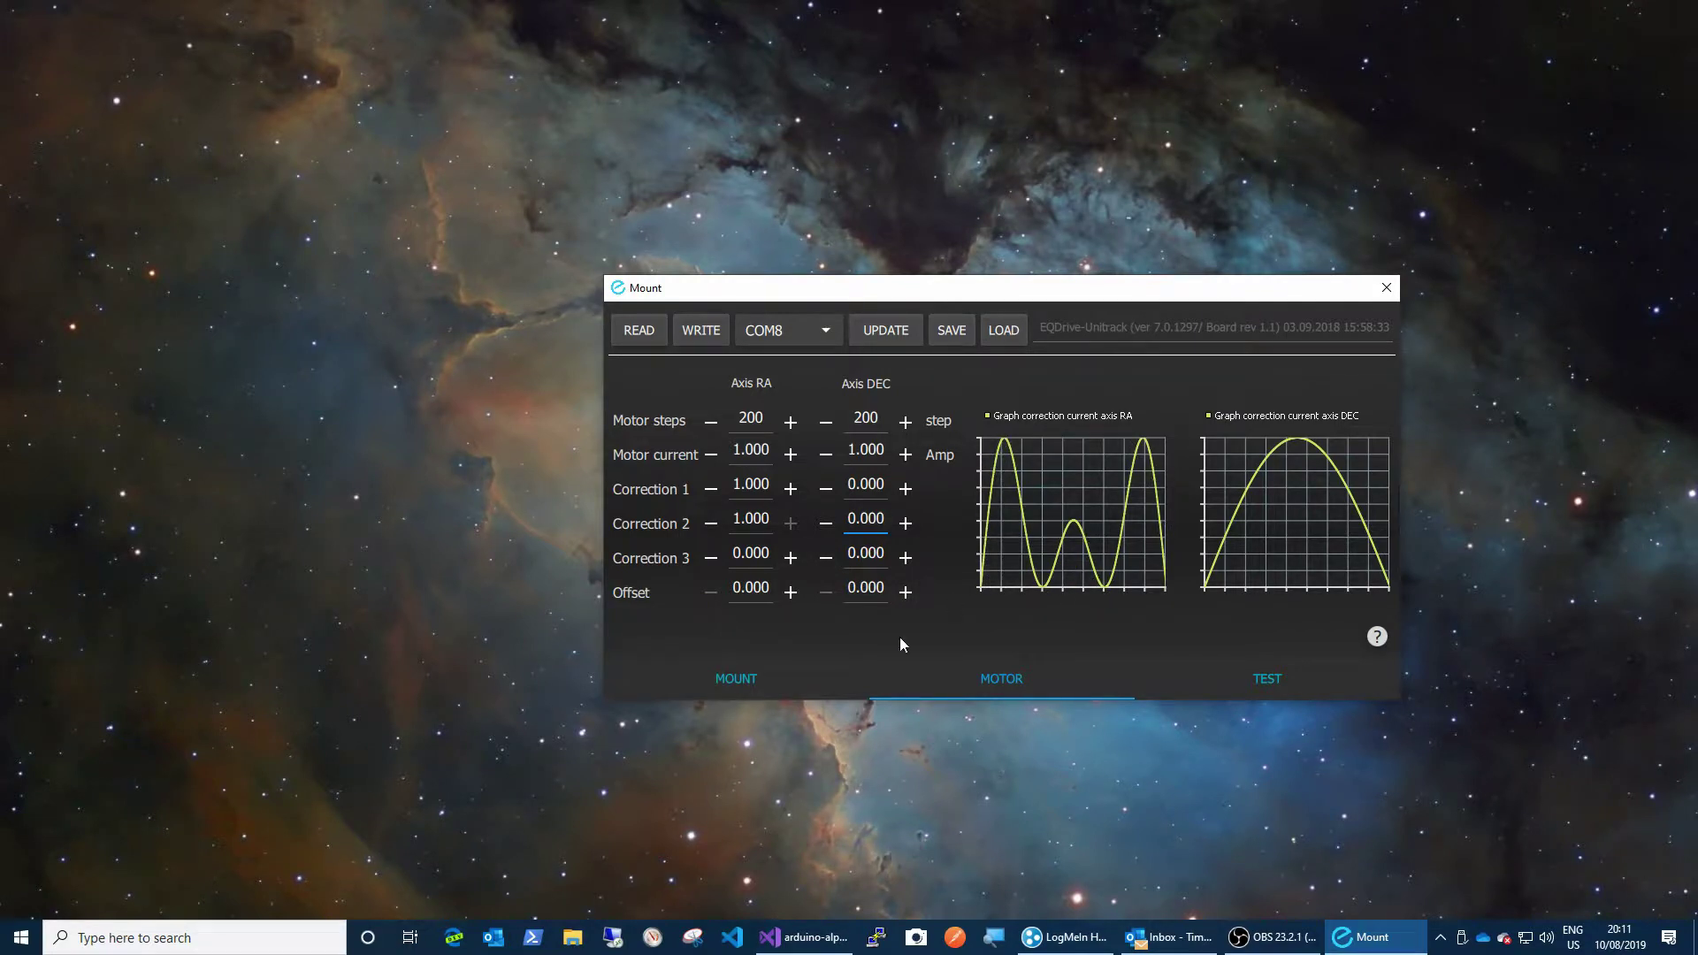
click(748, 518)
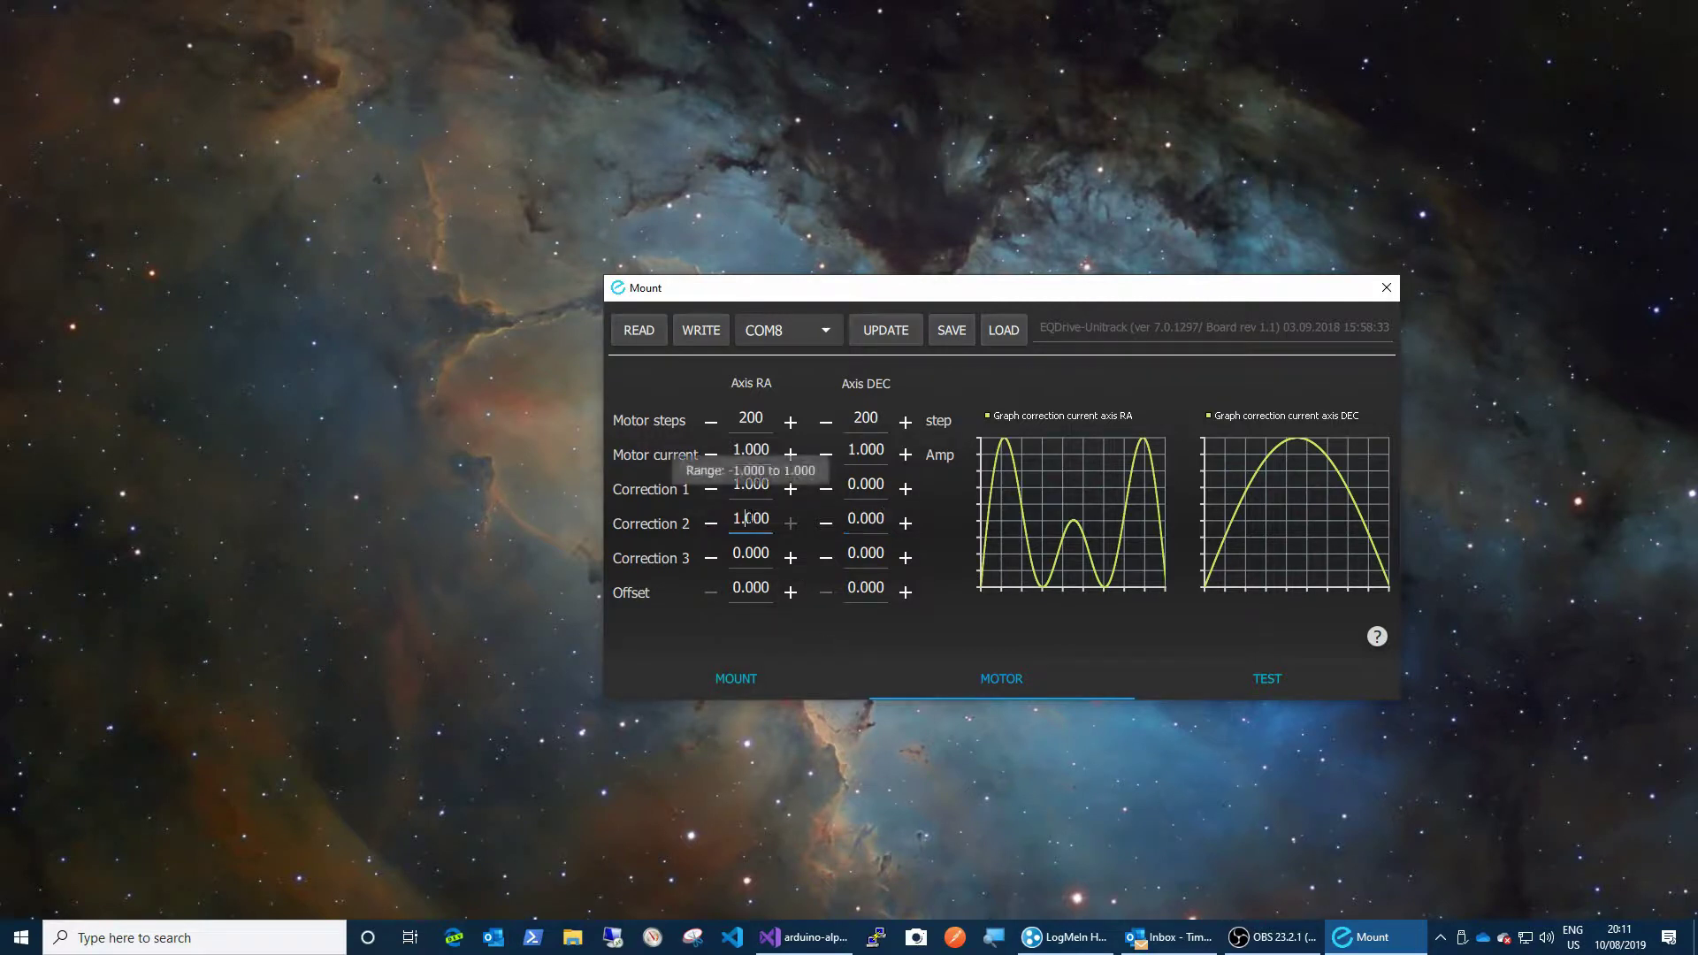
key(BackSpace)
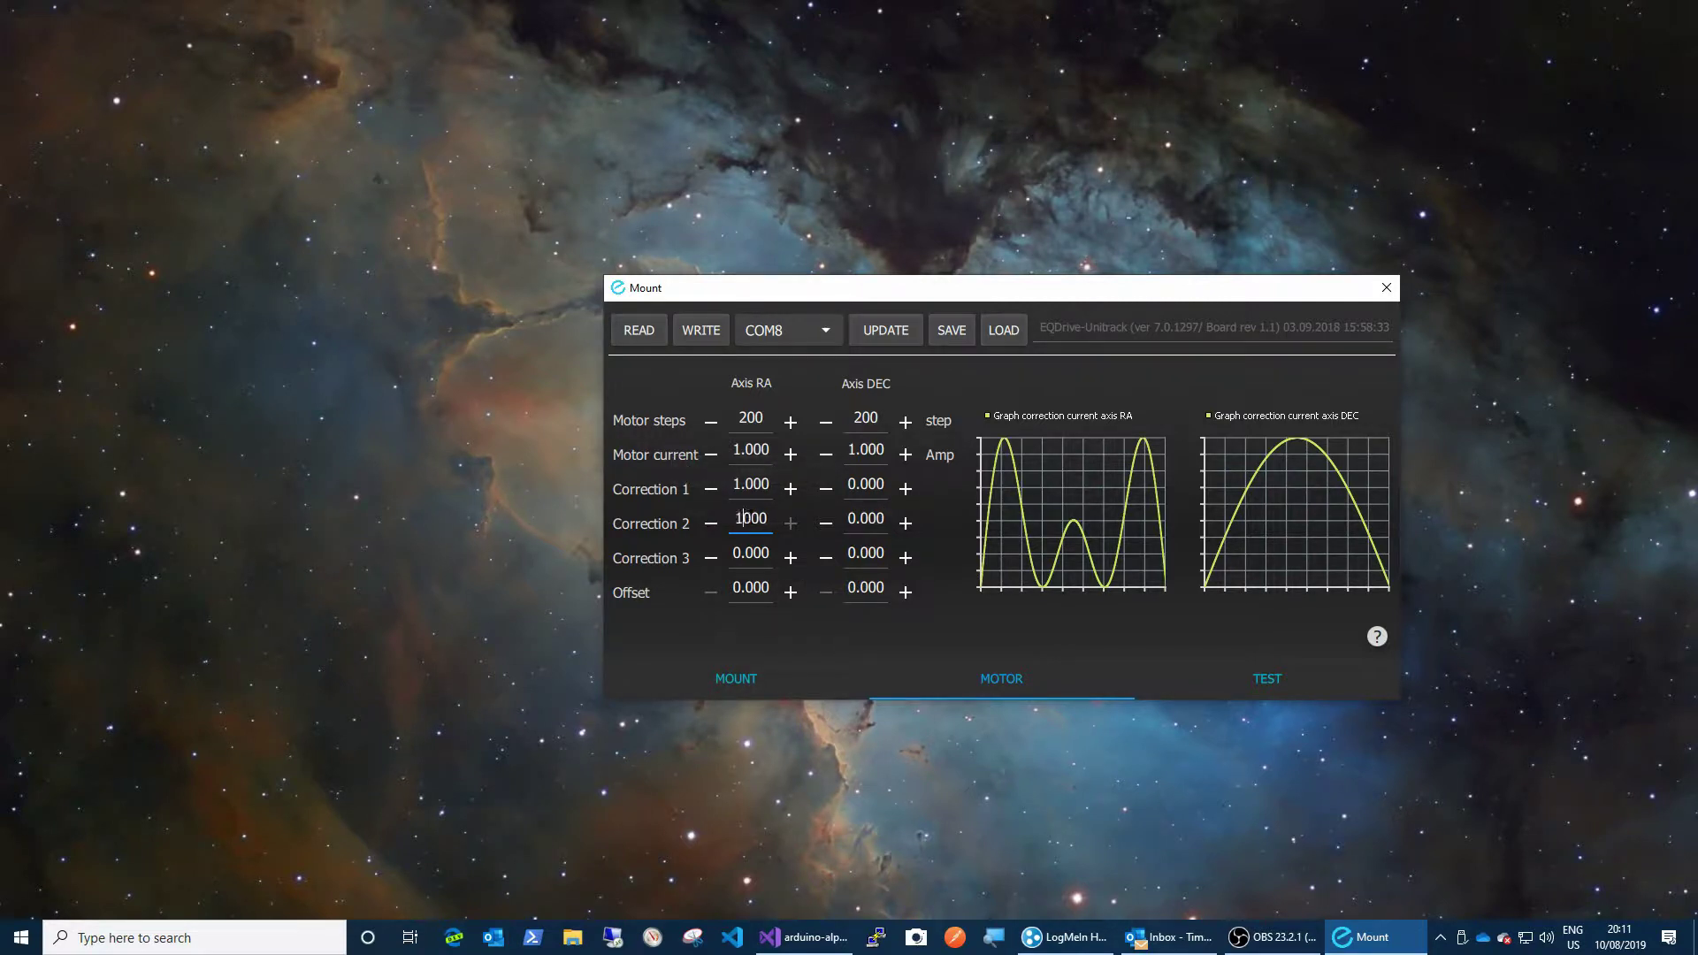
text(0)
key(Tab)
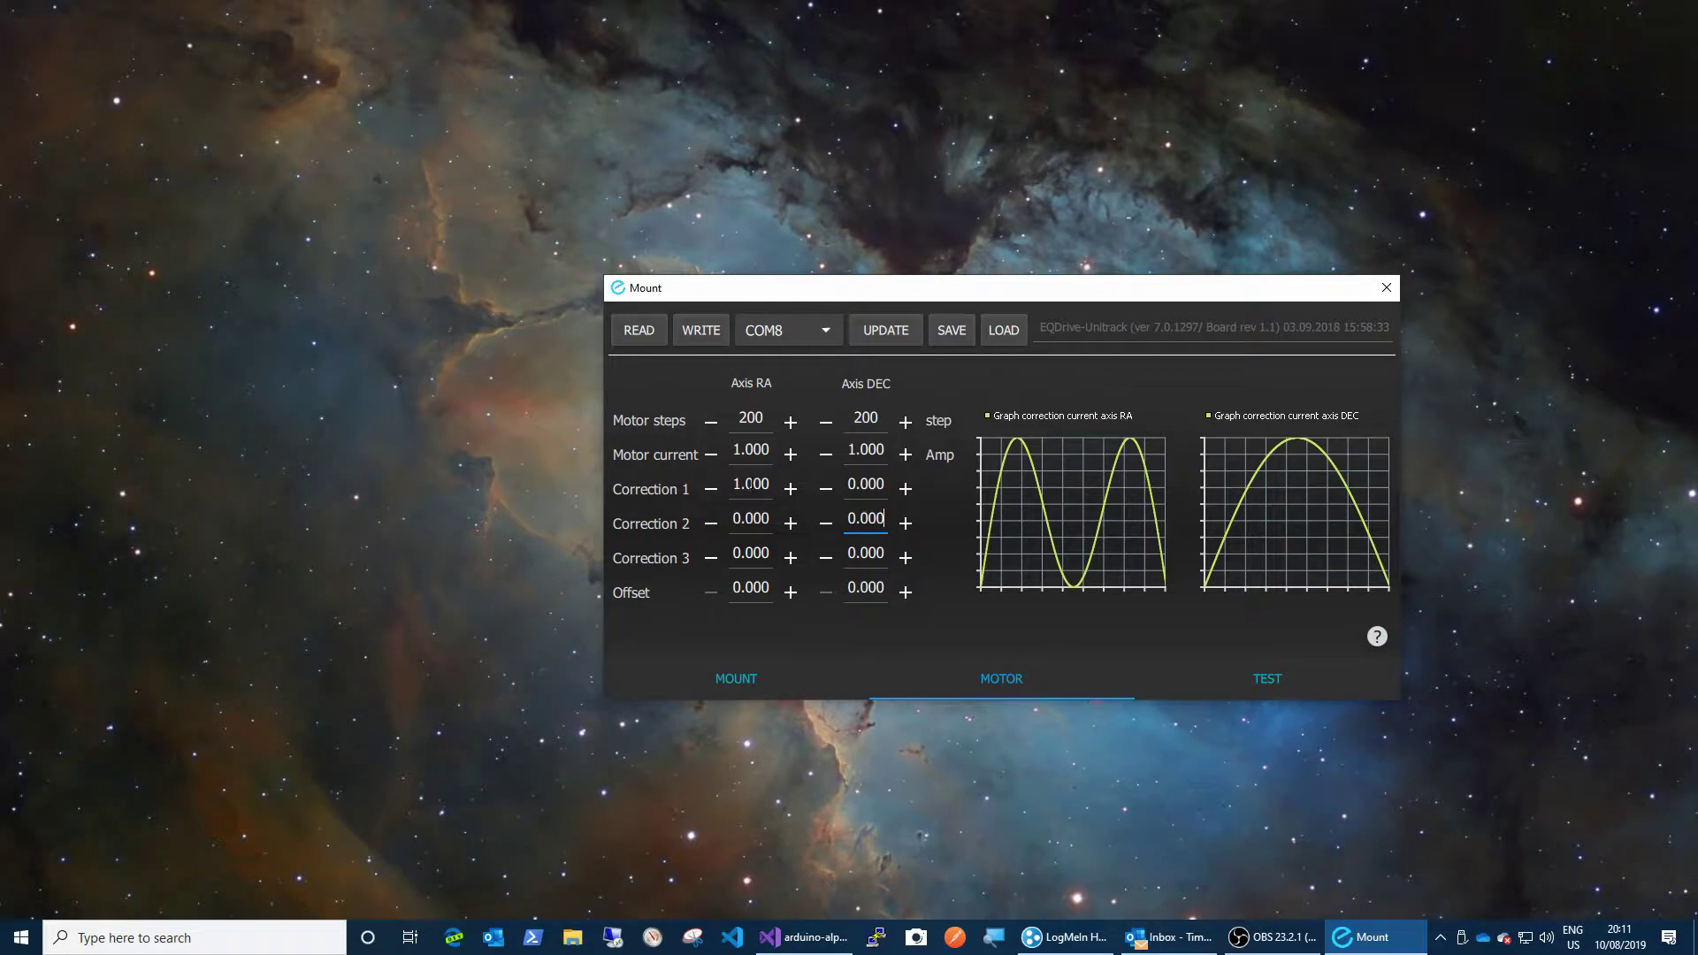
click(746, 484)
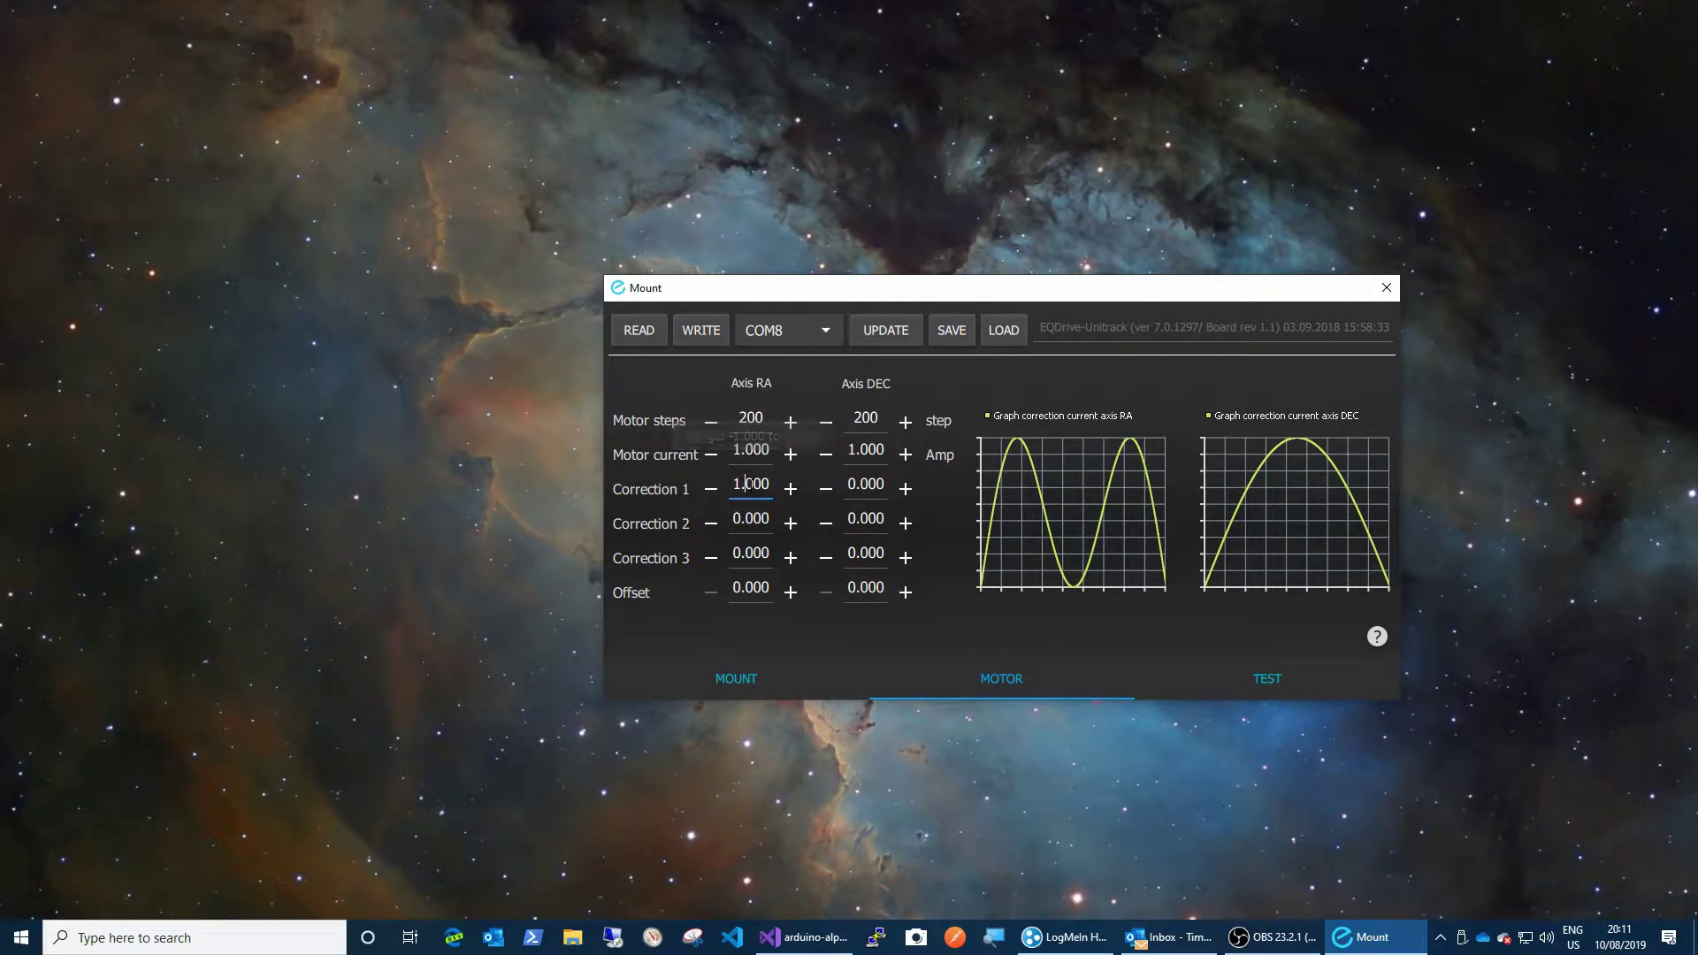
key(BackSpace)
text(0)
key(Tab)
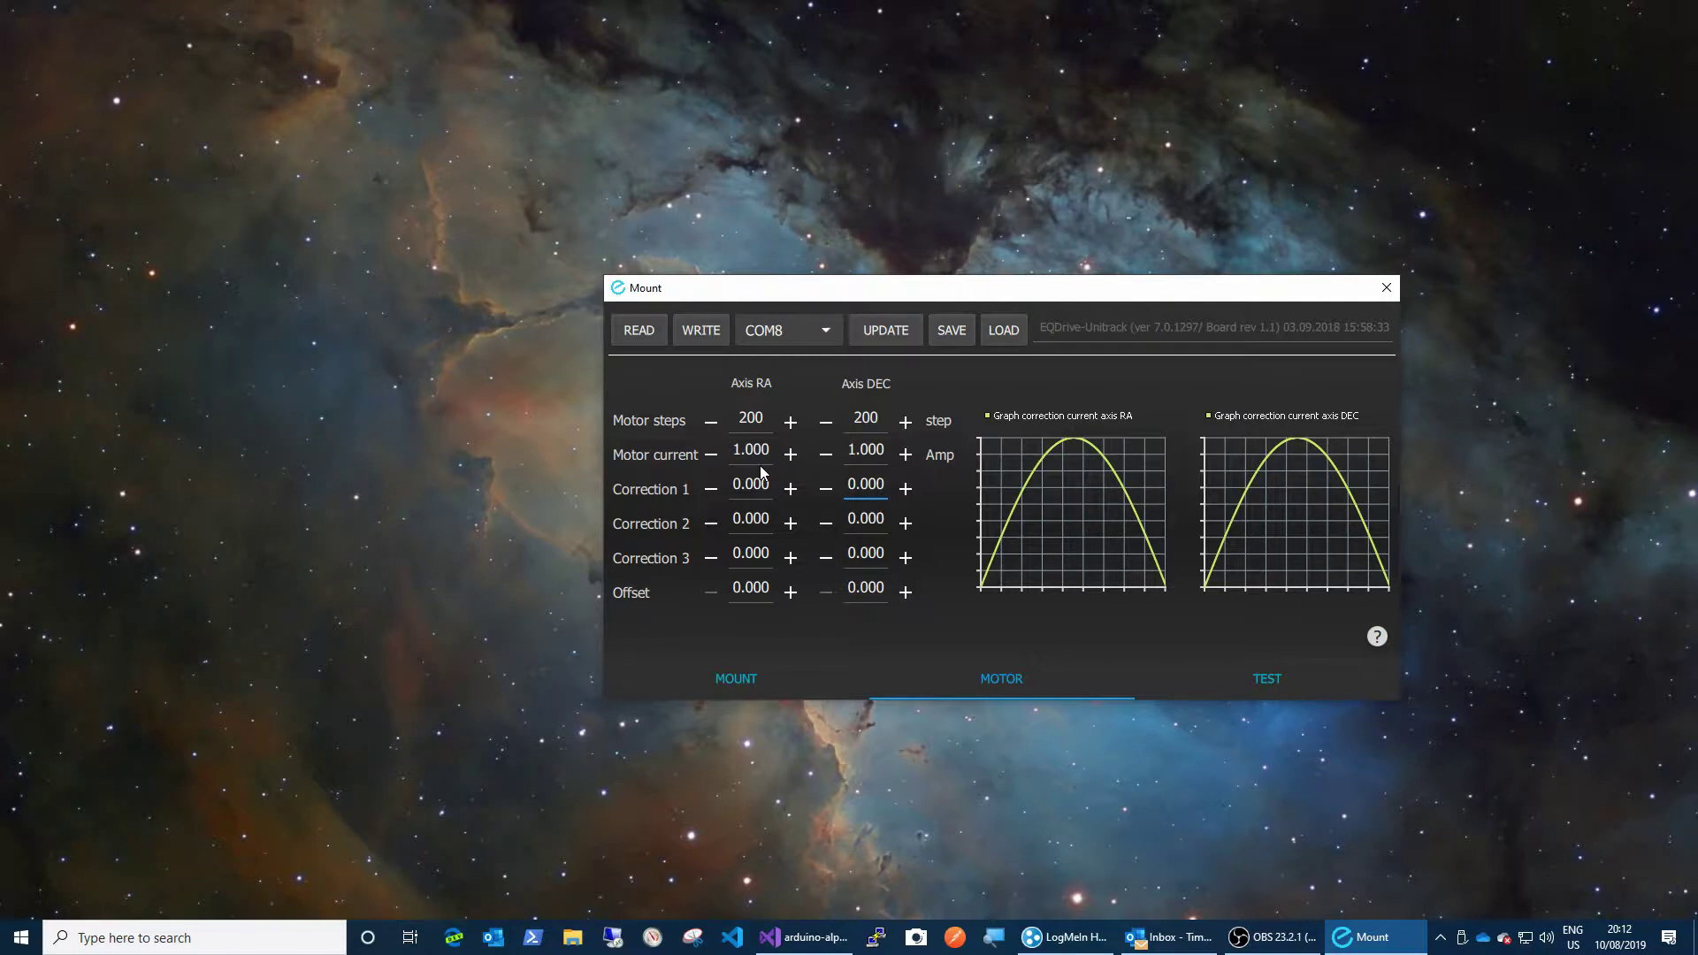
click(749, 450)
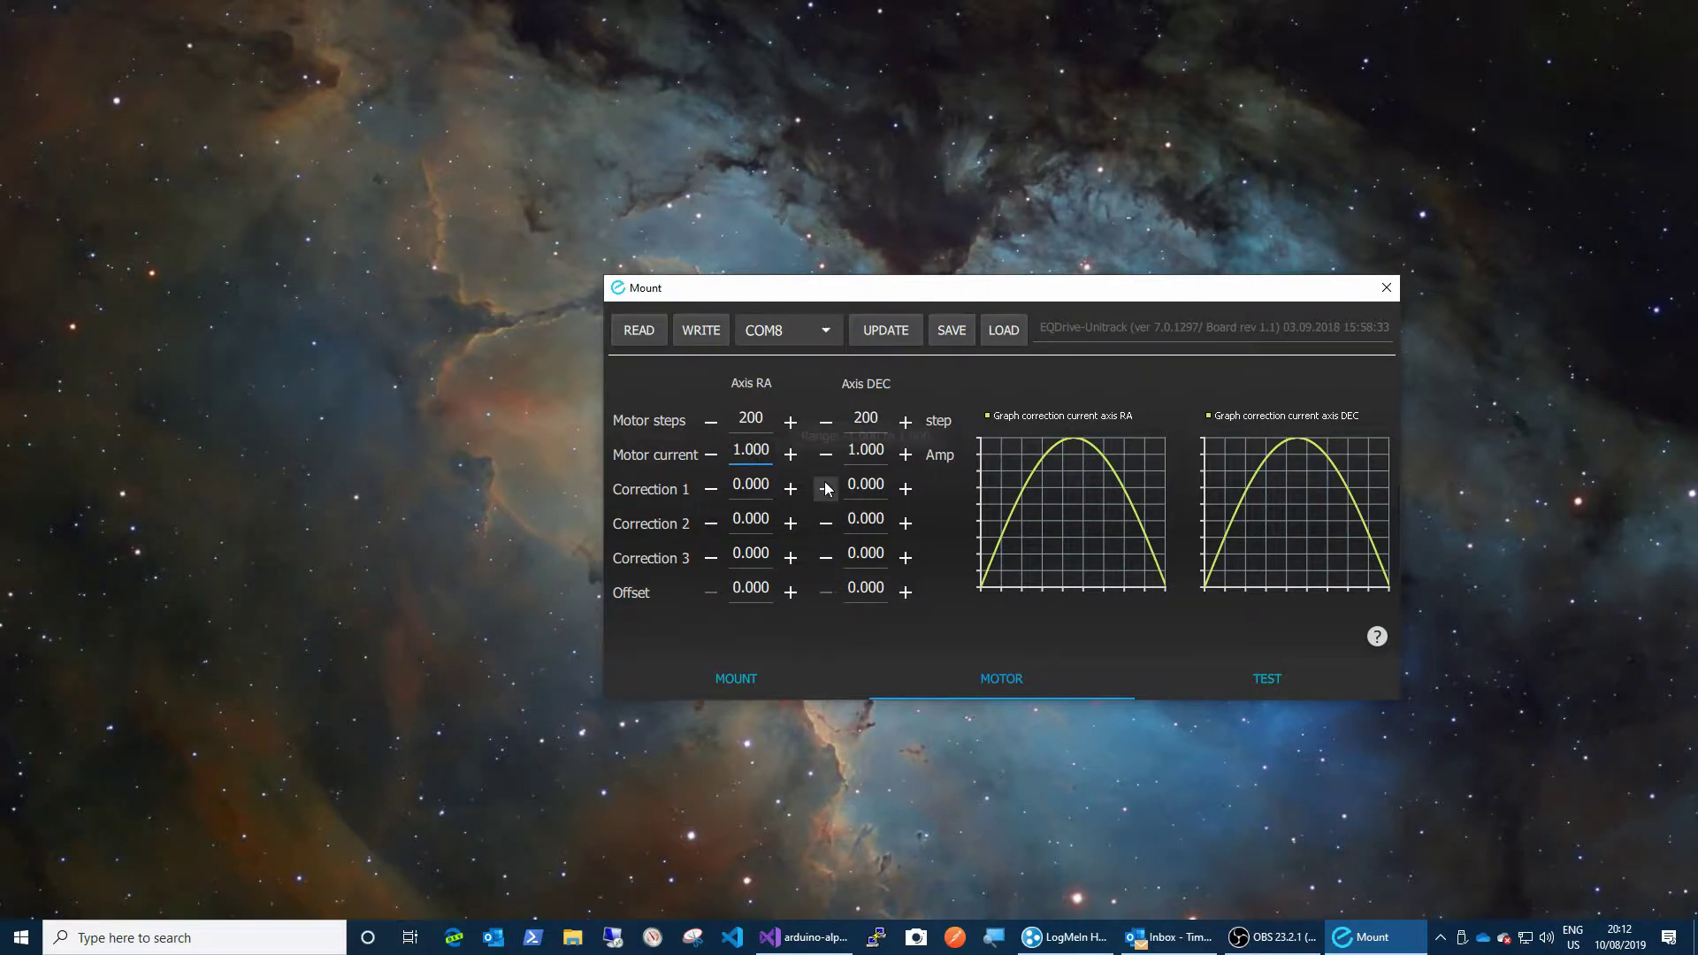
Raise RA and DEC motor current to 1.200 A, write it to the board, and enable the motors.
key(Up)
key(Up)
click(876, 453)
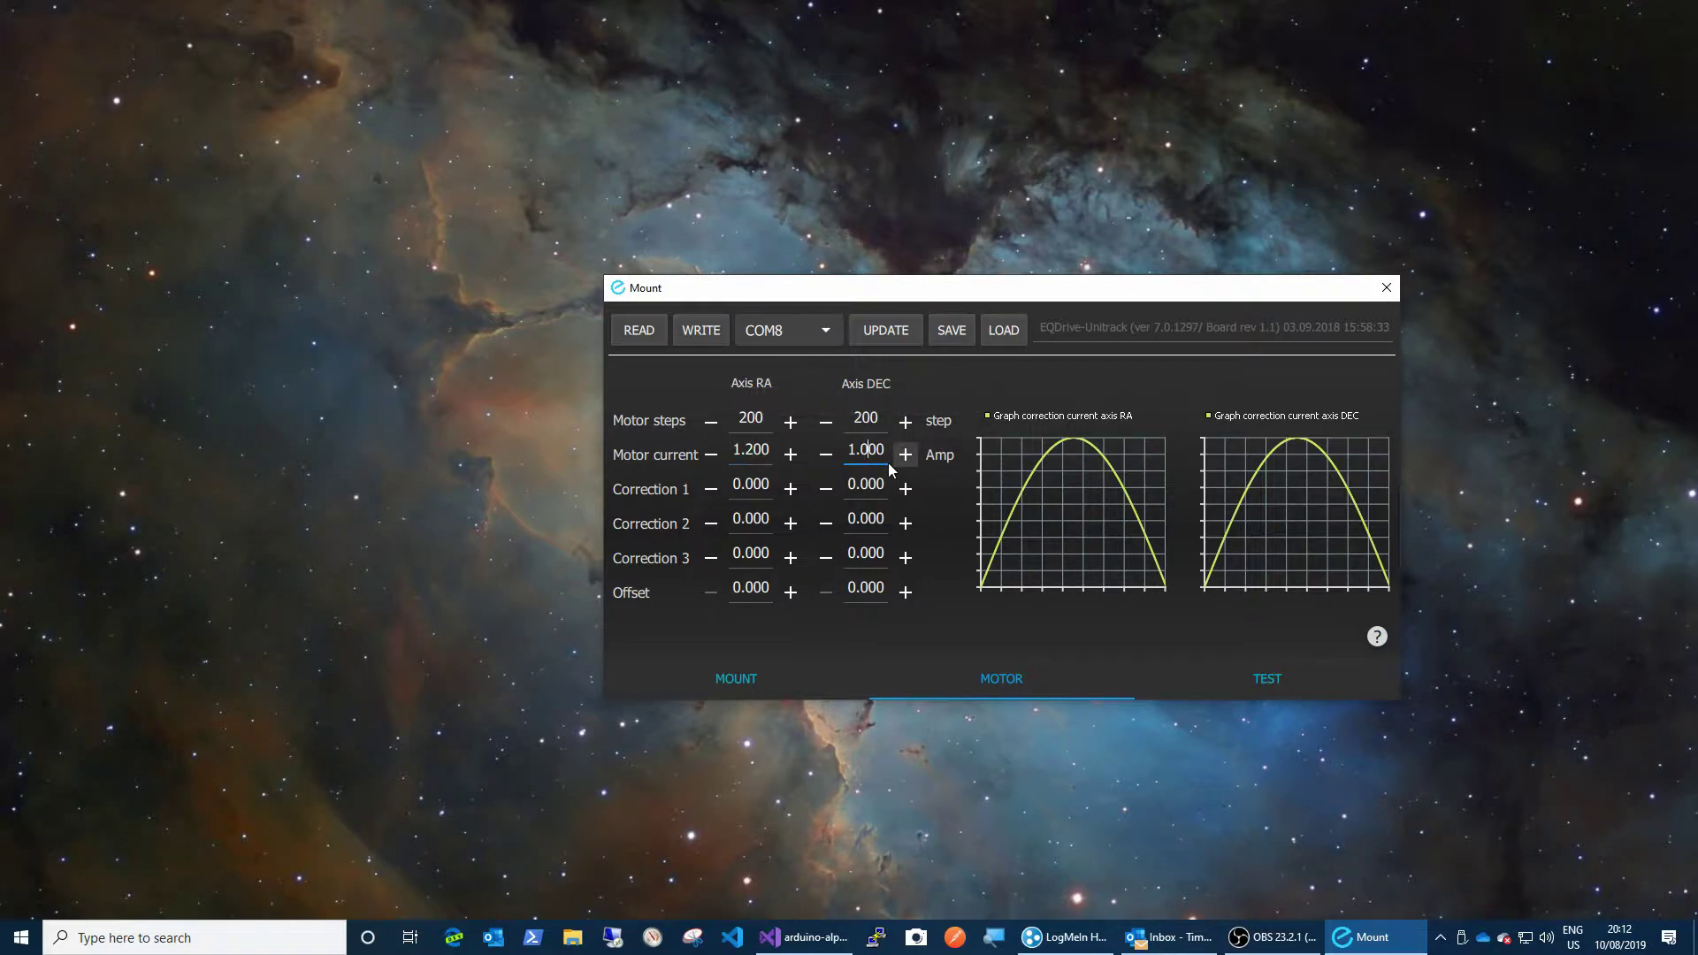
key(BackSpace)
text(2)
click(699, 334)
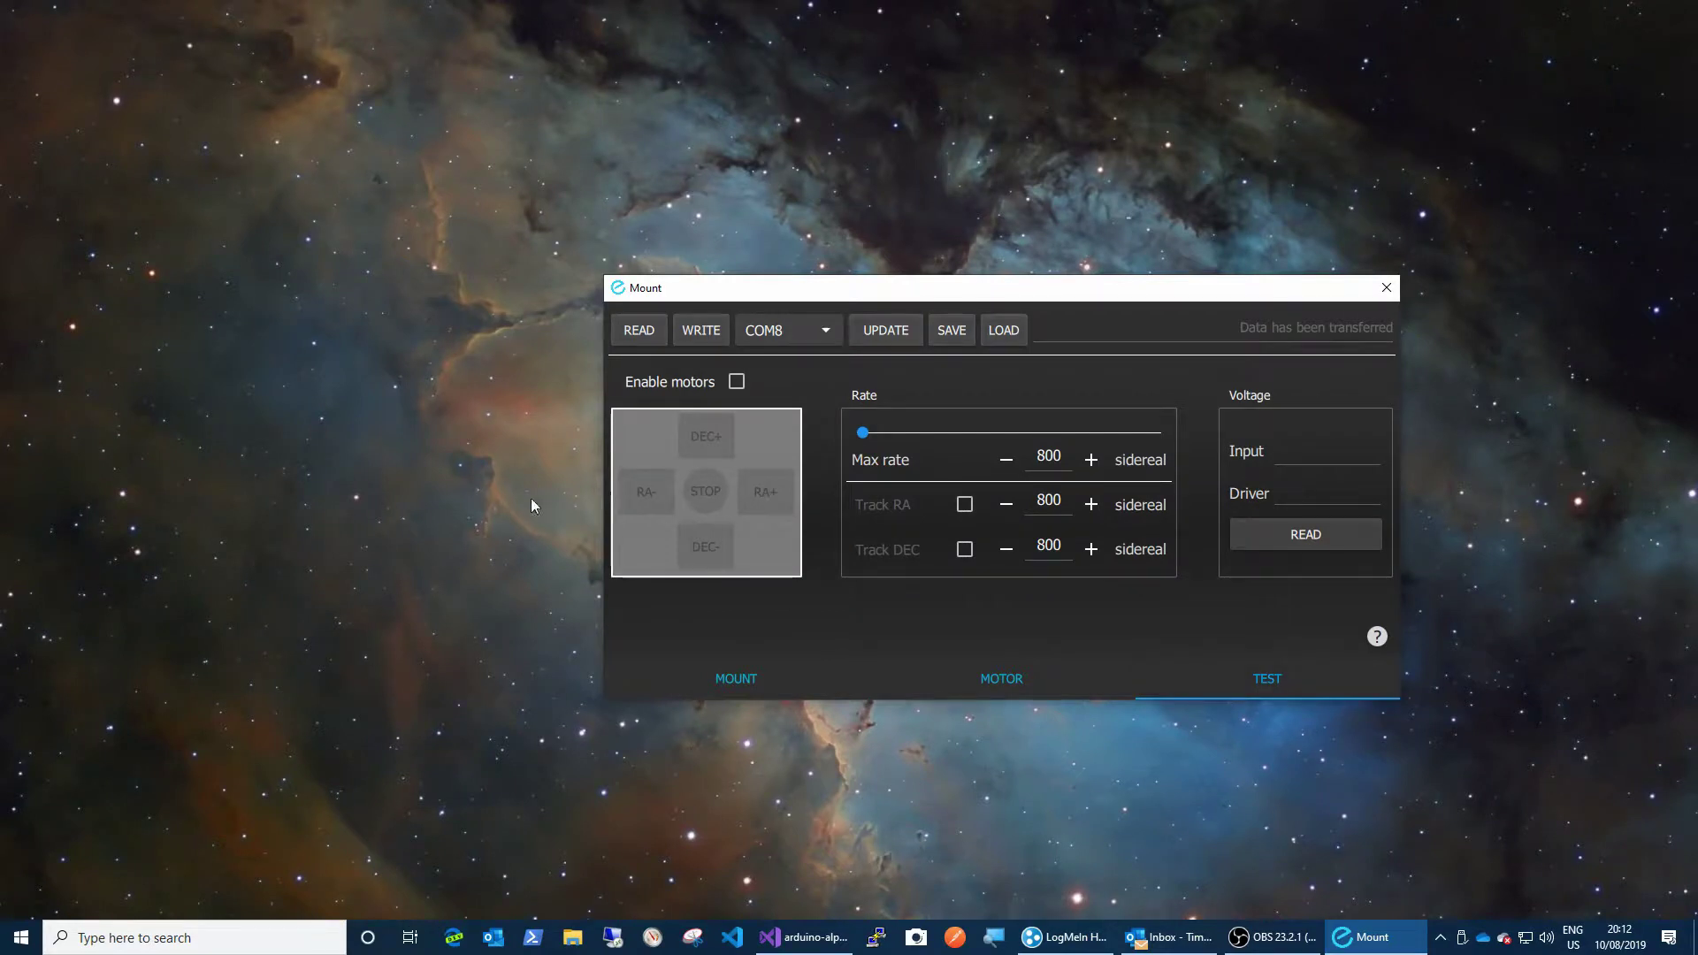
click(736, 384)
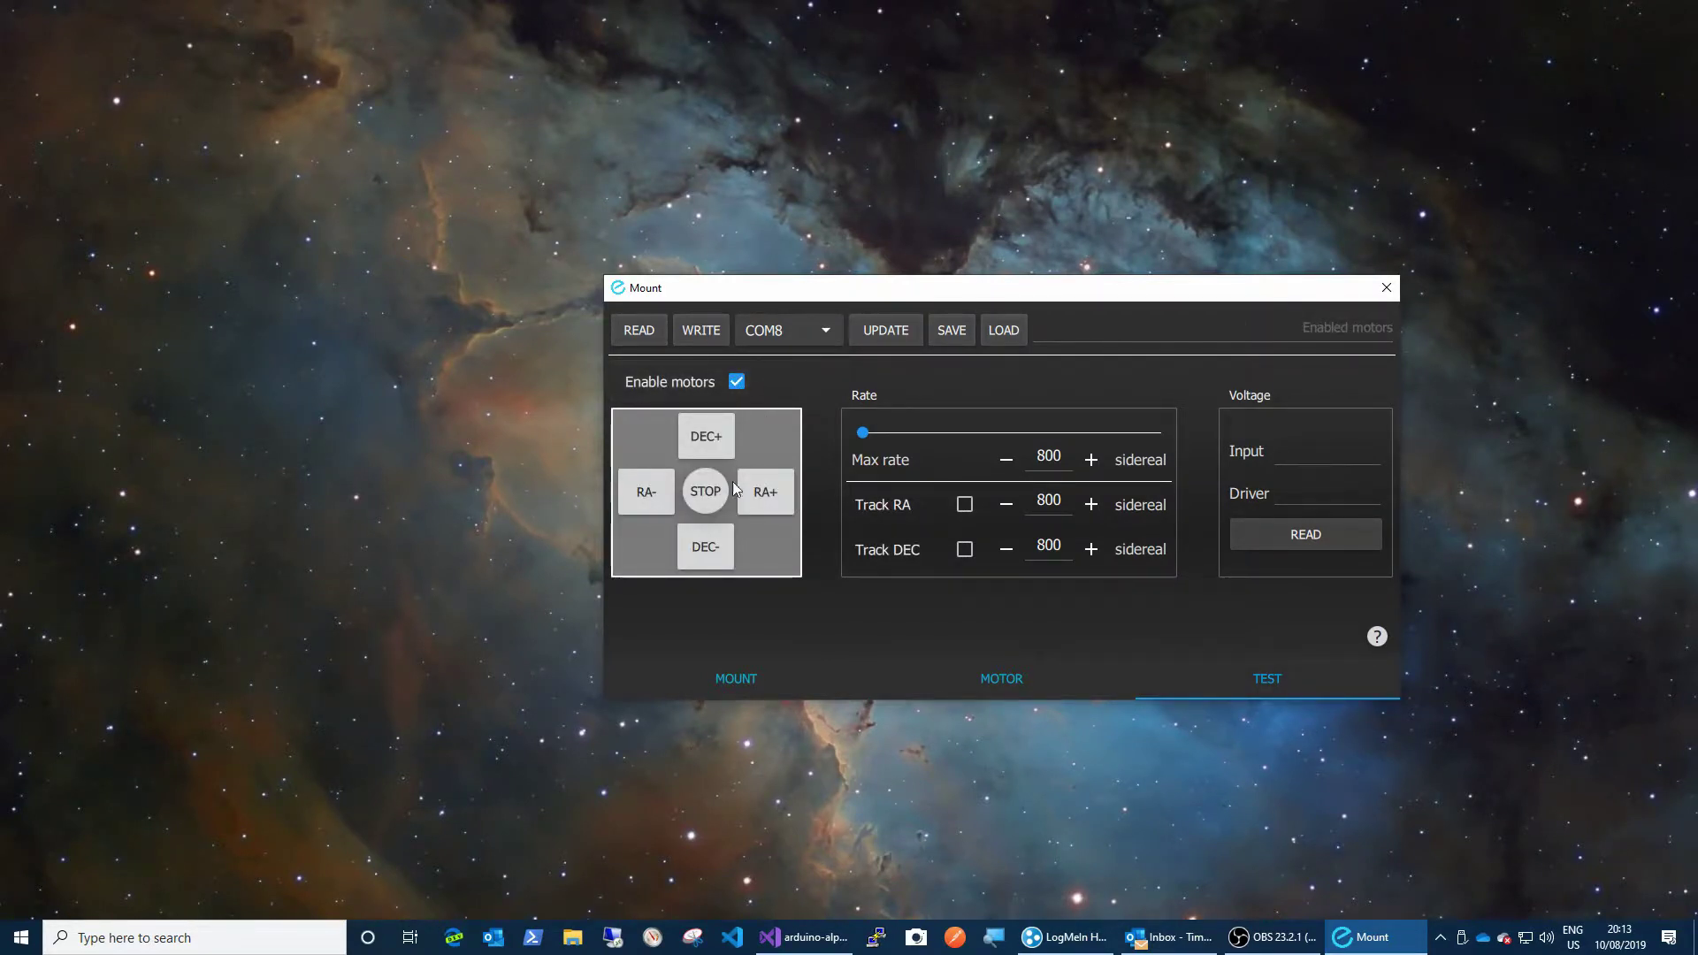
Stop the motors, raise the test rate from 0 to 800, and toggle RA tracking.
click(710, 502)
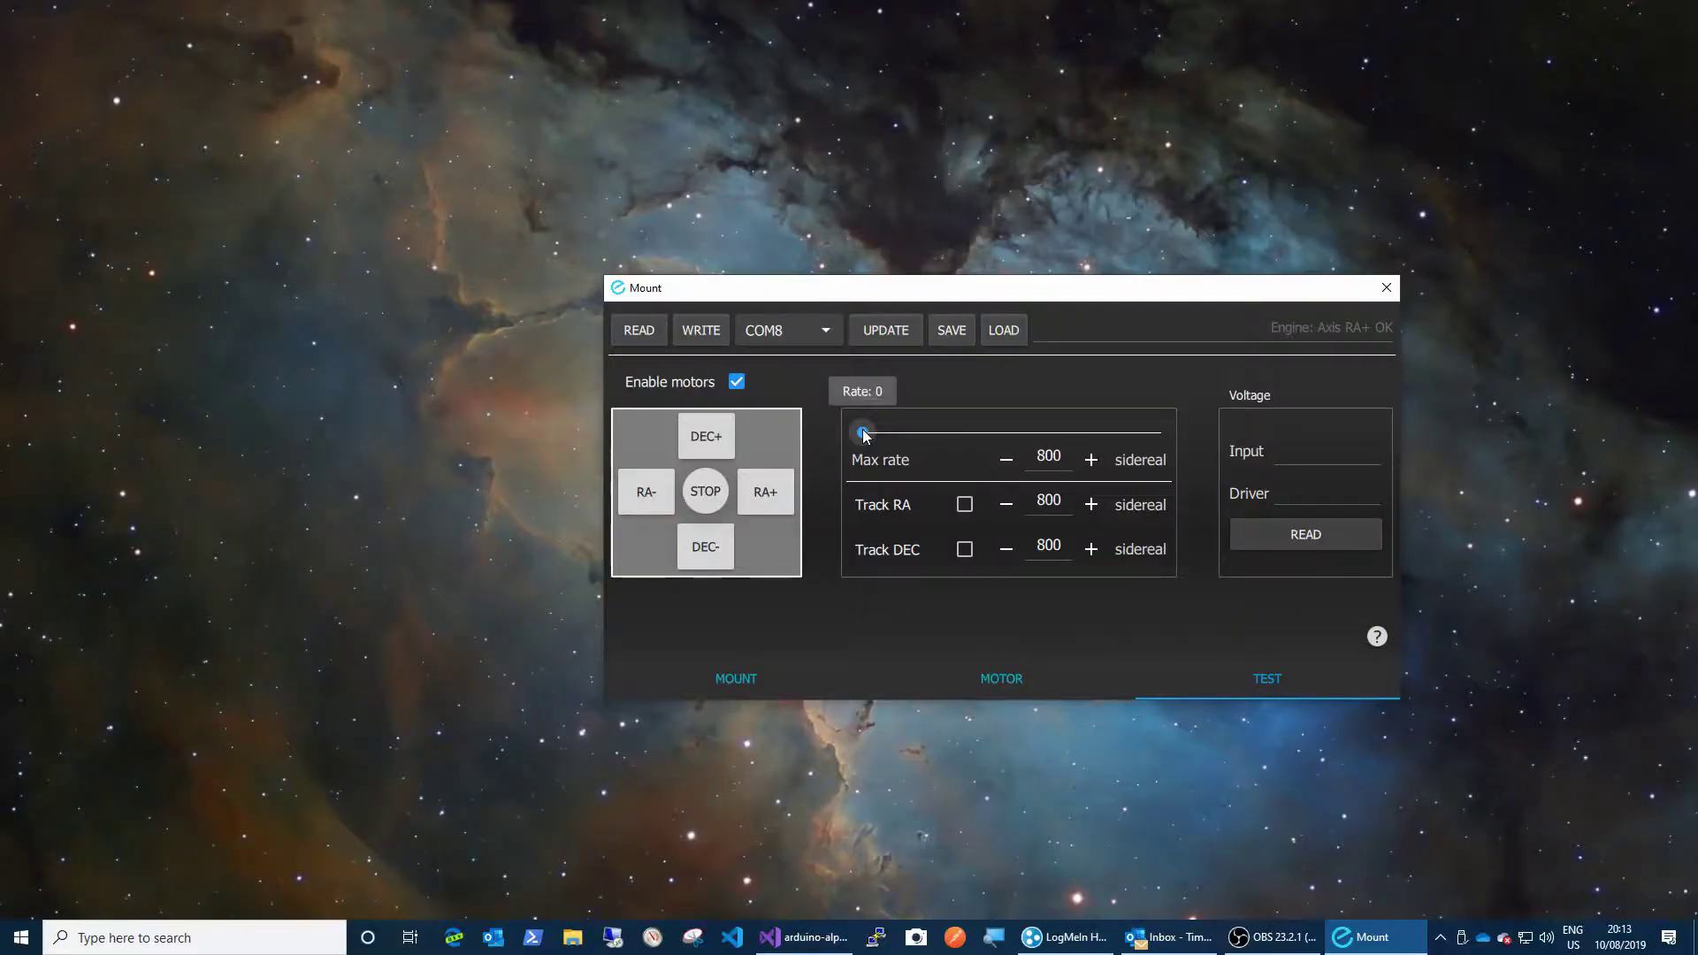
drag(865, 433, 1210, 458)
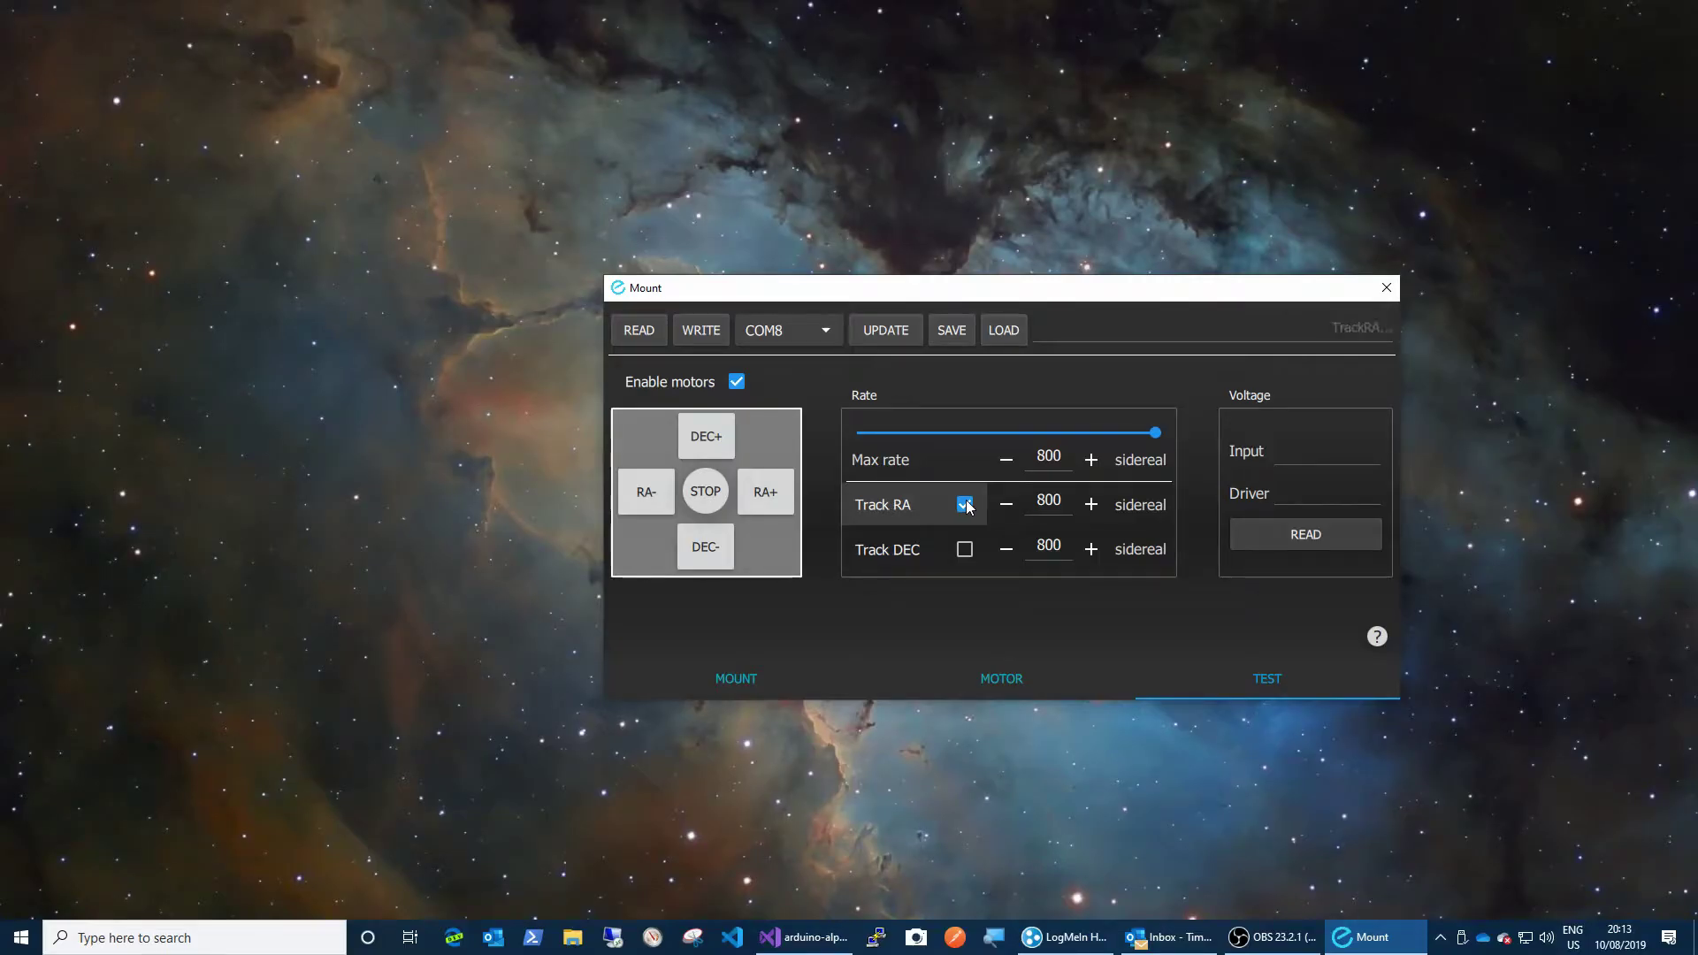
click(966, 506)
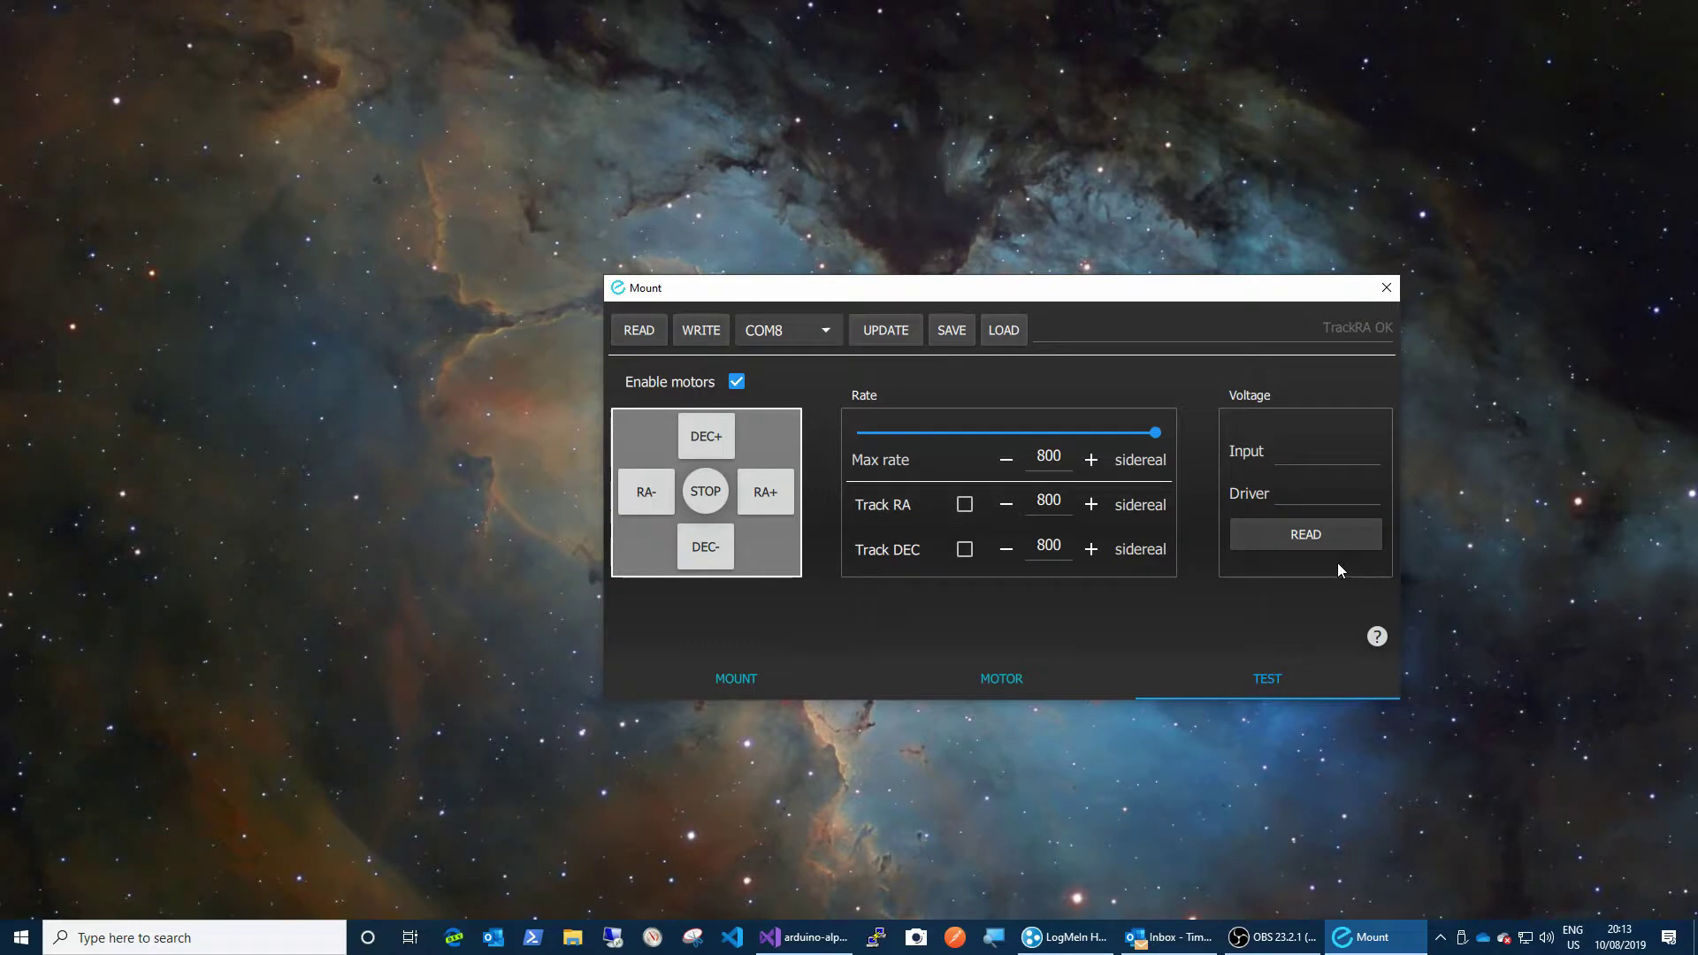
Read the voltages (11.9 v input, 11.6 v driver) while switching RA tracking on and off.
click(1291, 534)
click(1300, 540)
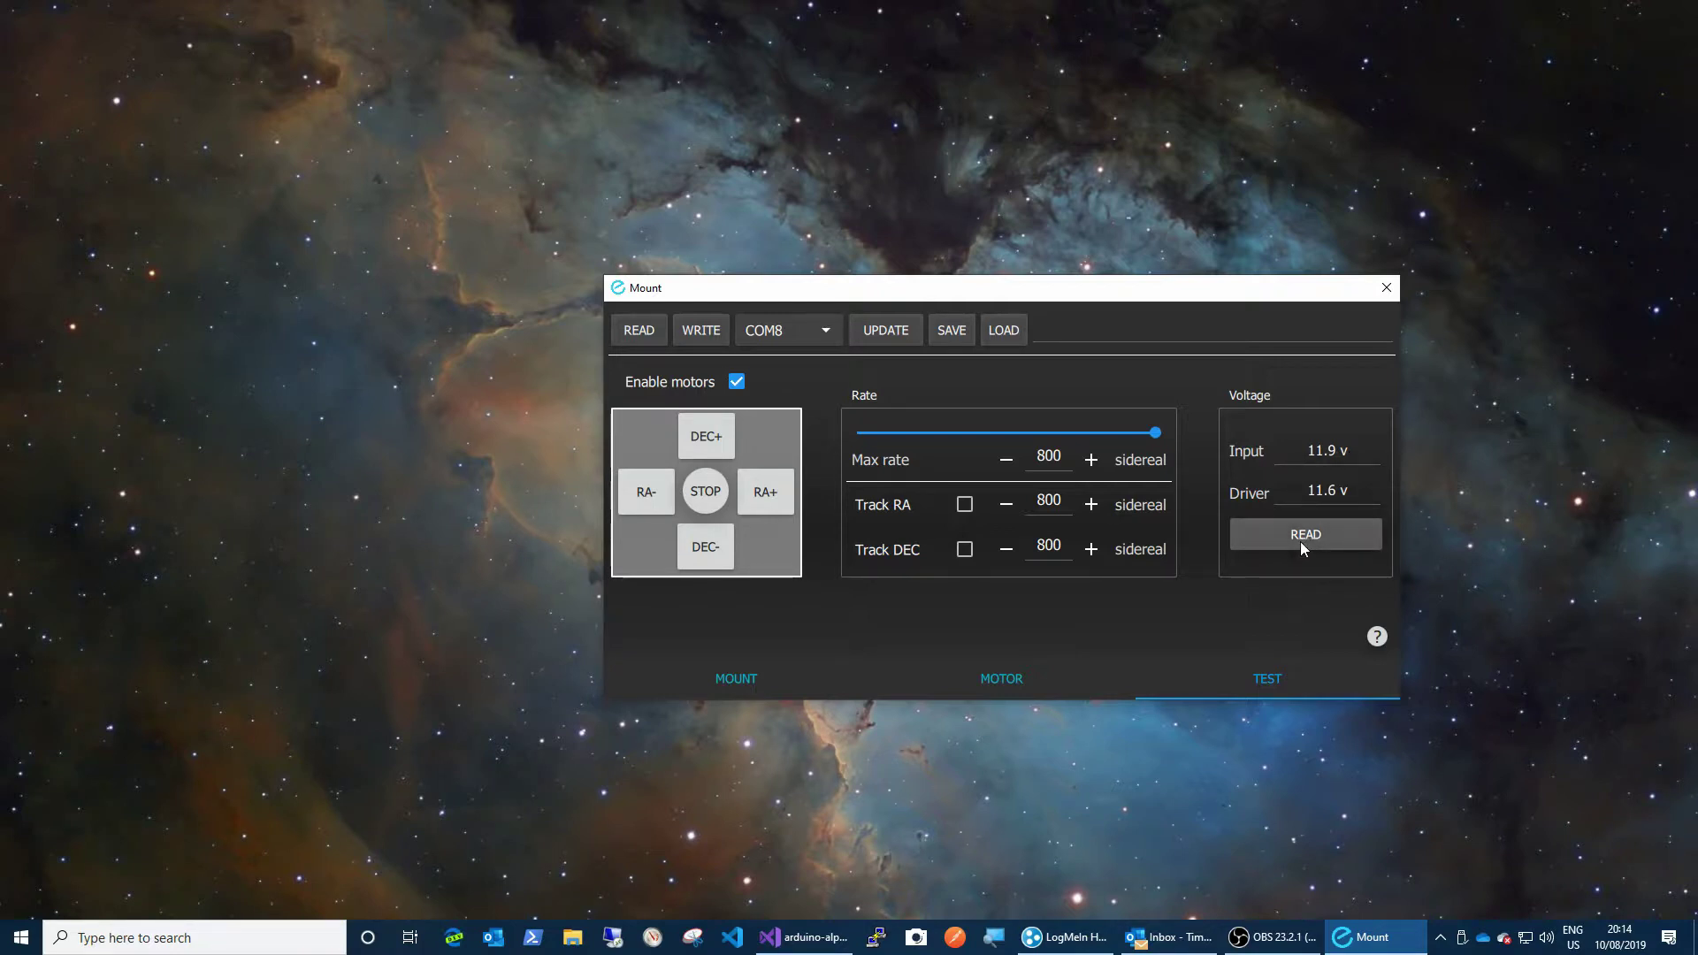
click(966, 508)
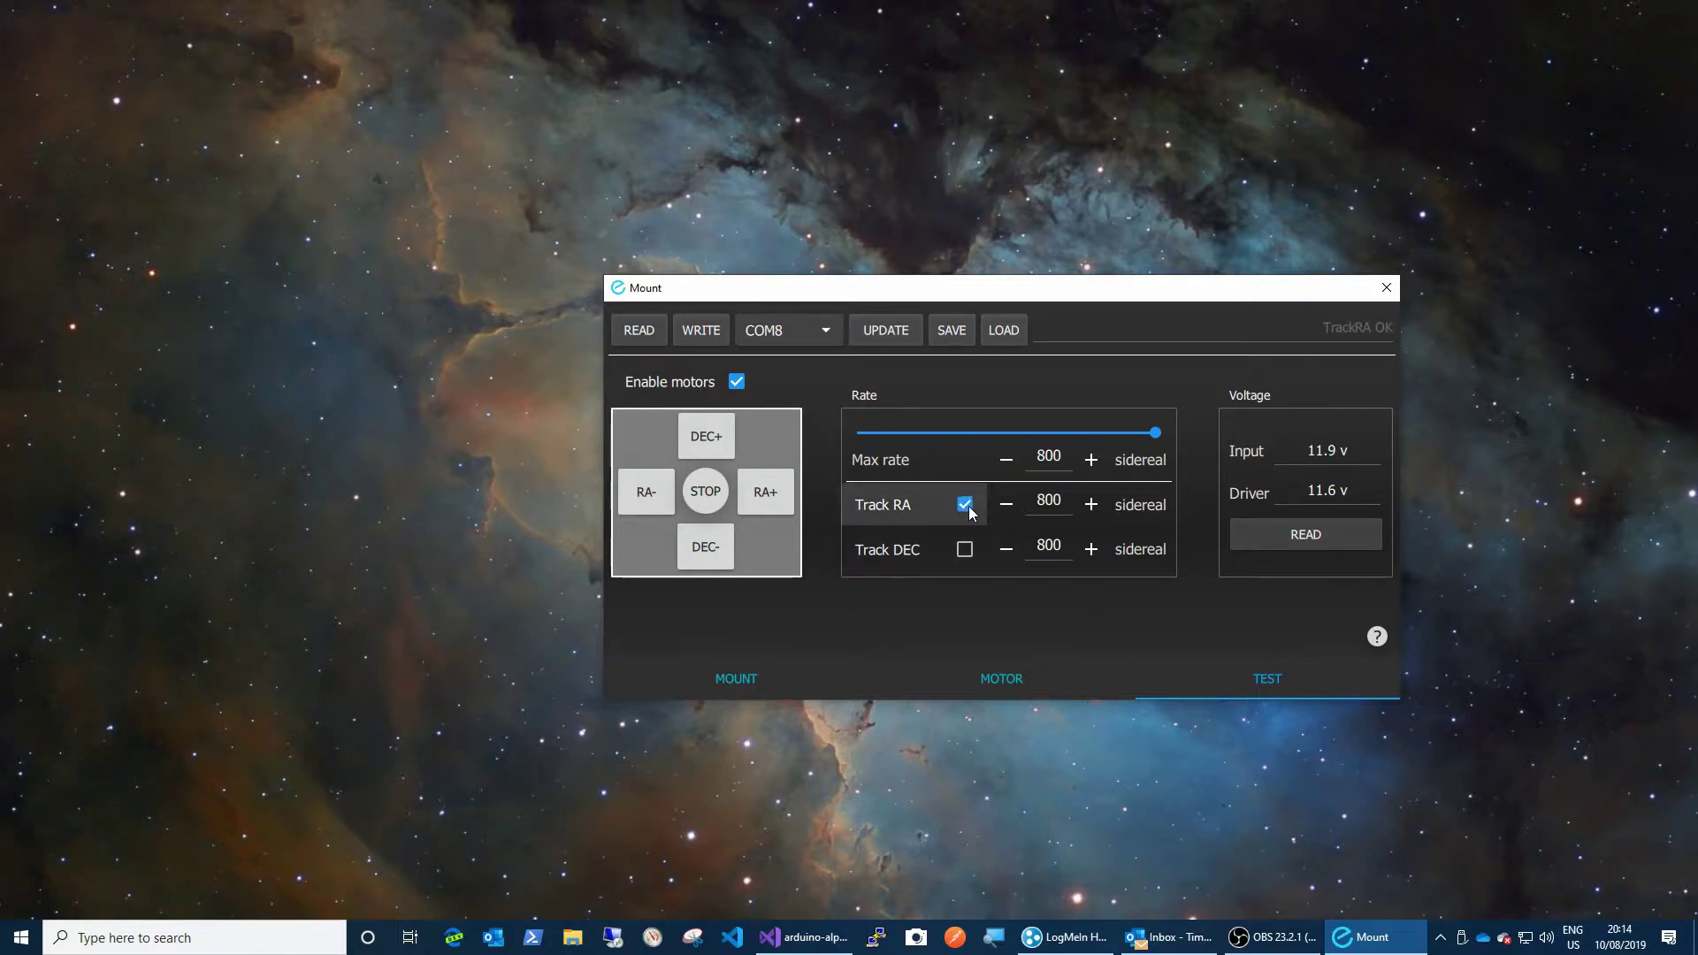
click(1303, 536)
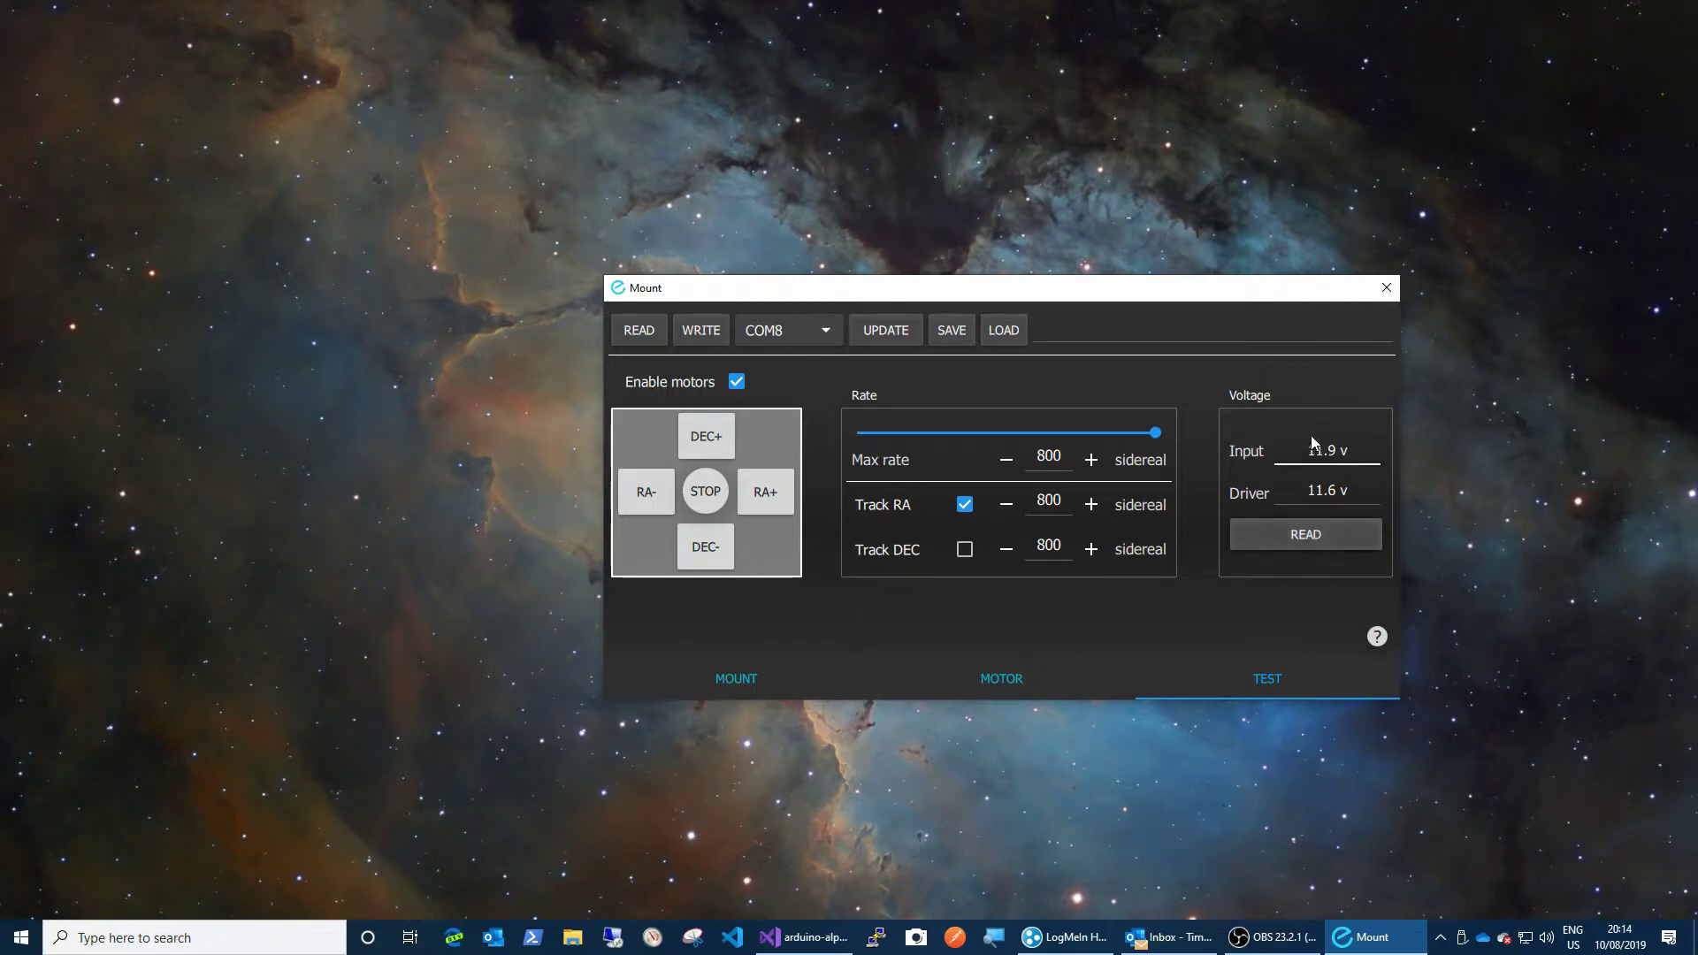
click(1305, 538)
click(1305, 537)
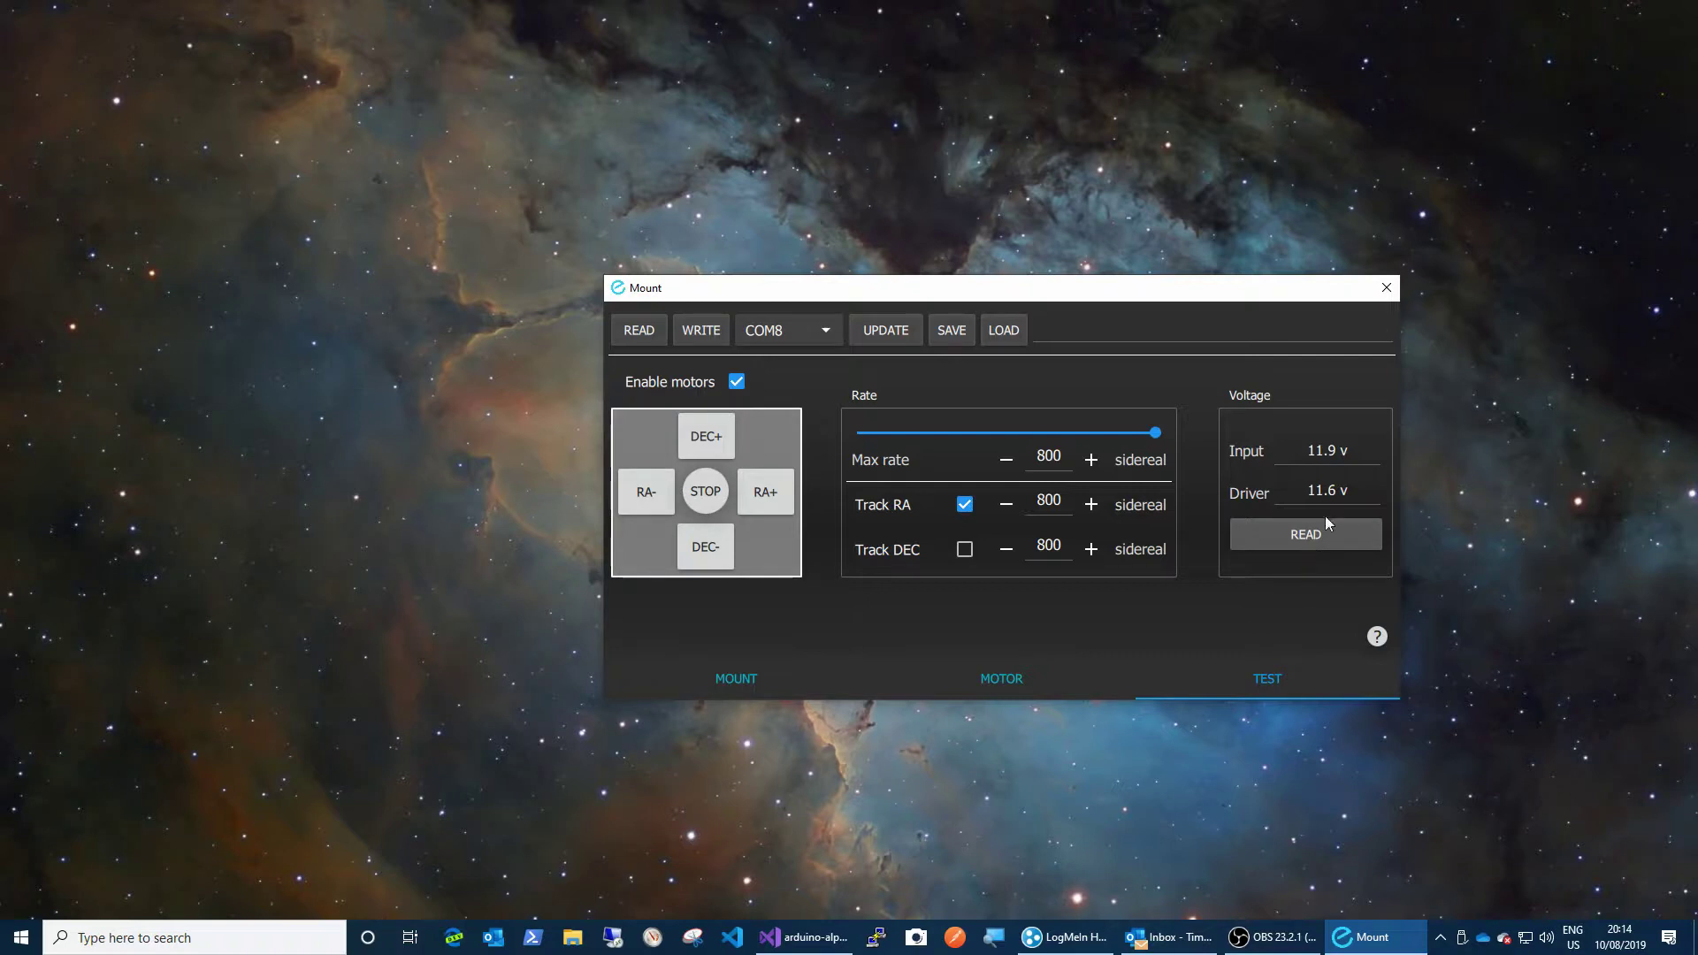
click(1325, 522)
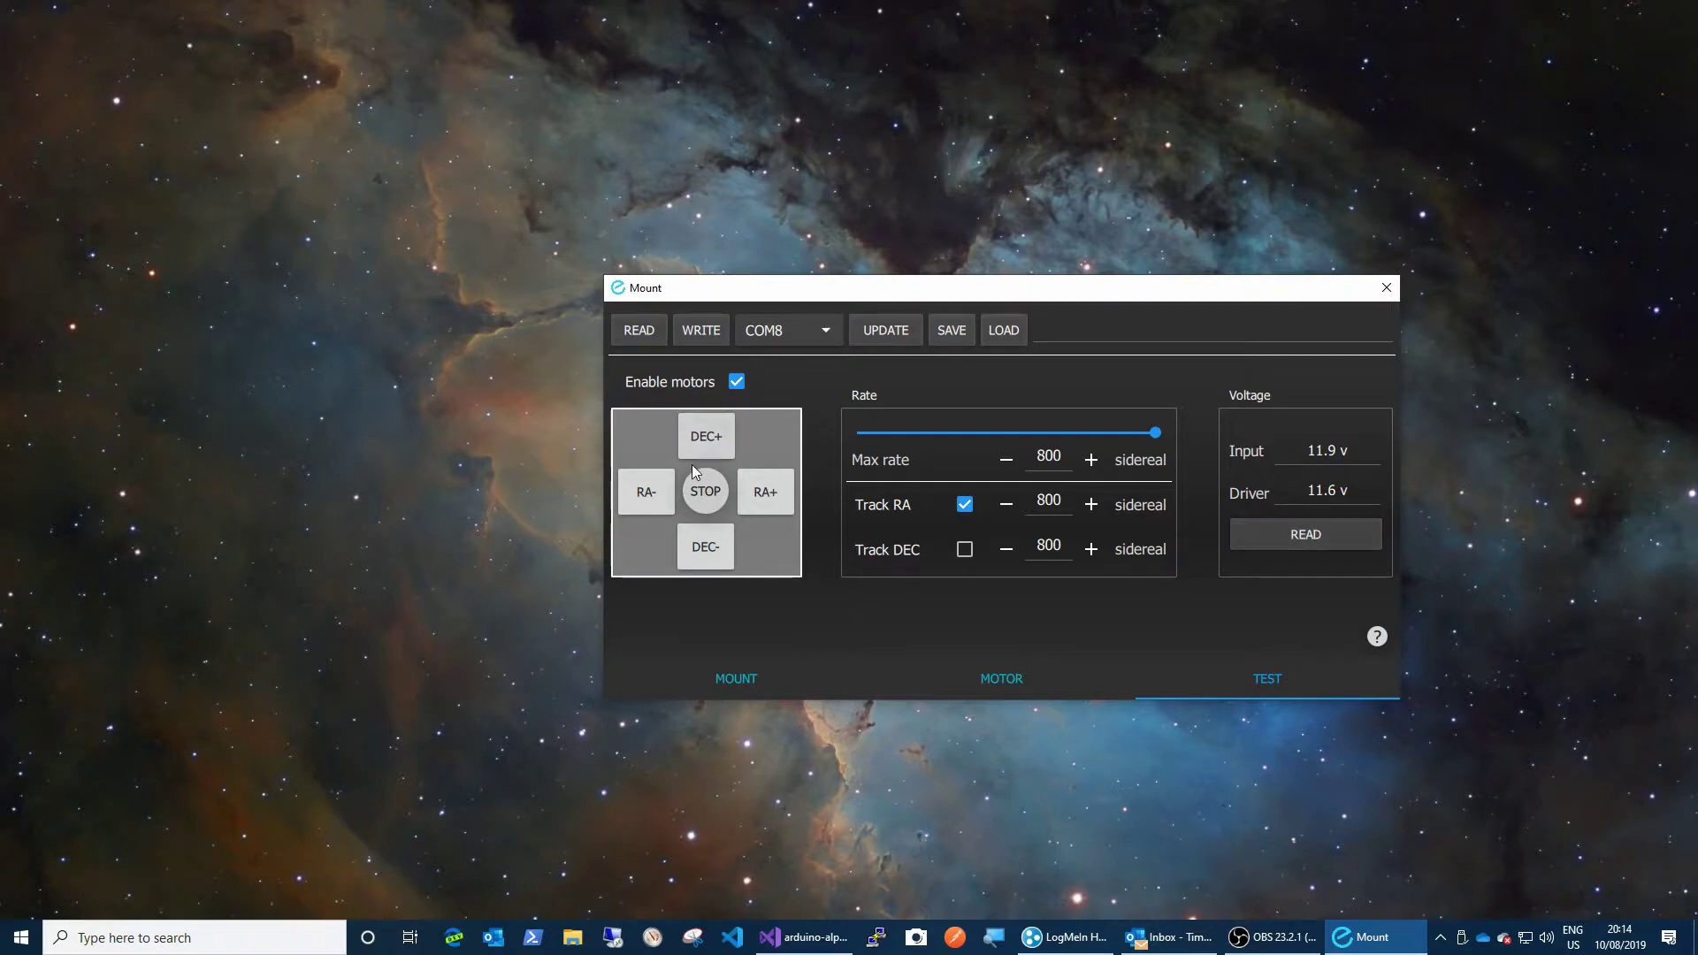
click(1006, 459)
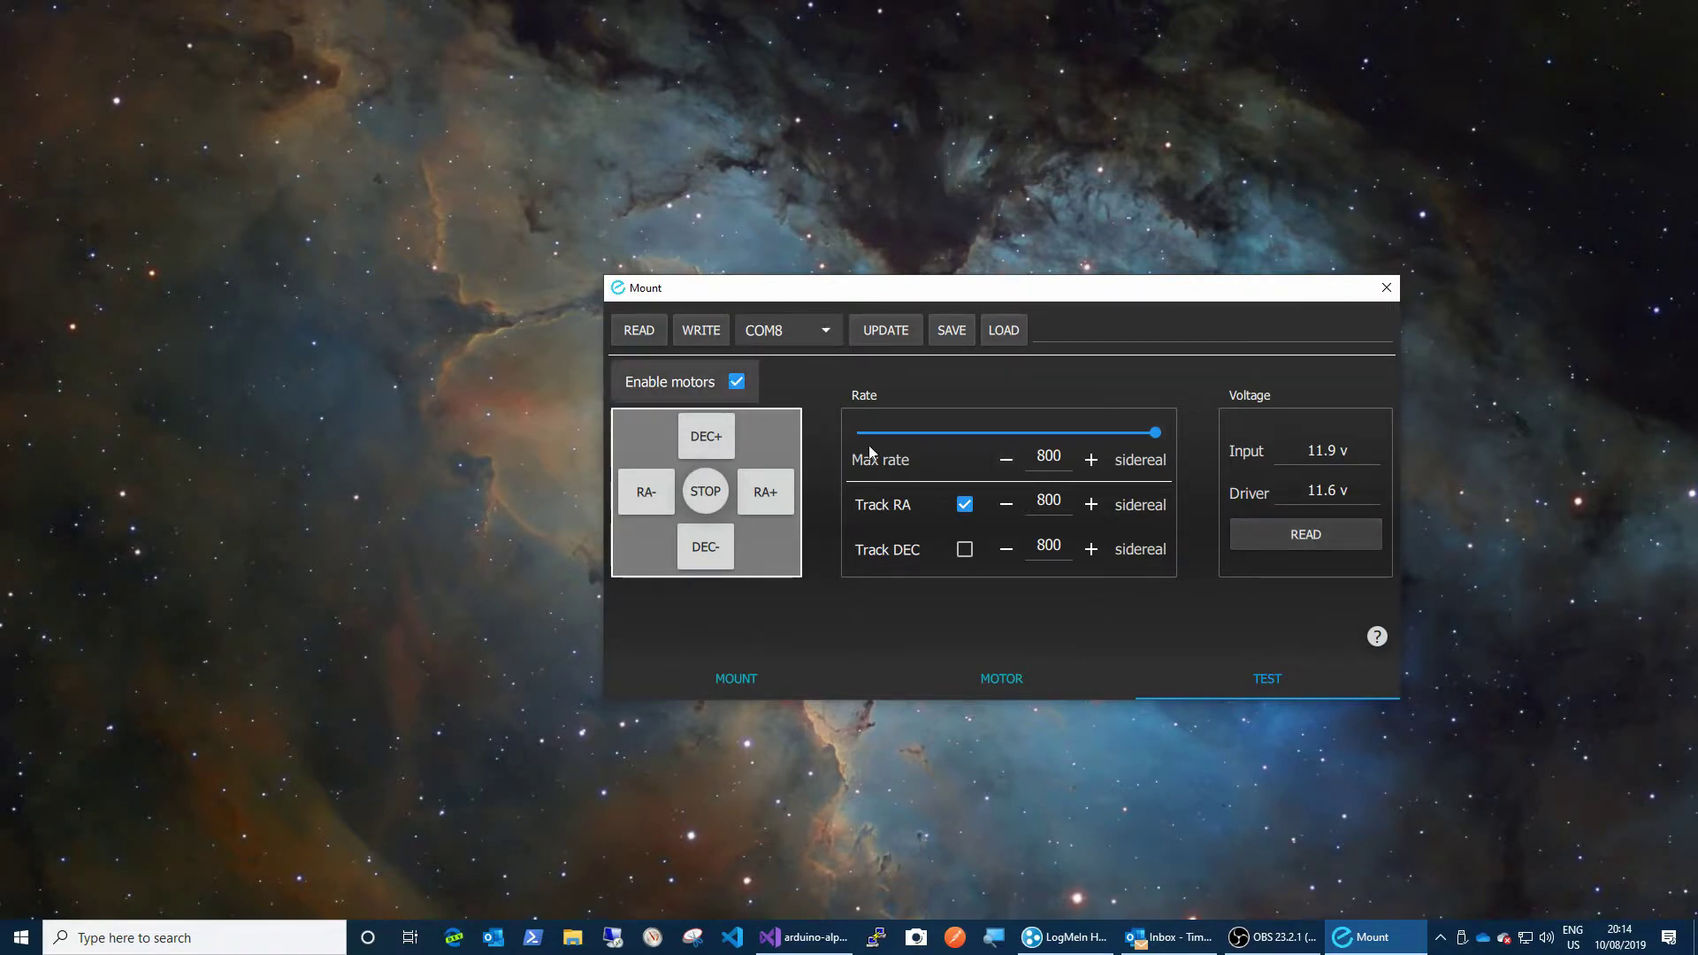
click(964, 505)
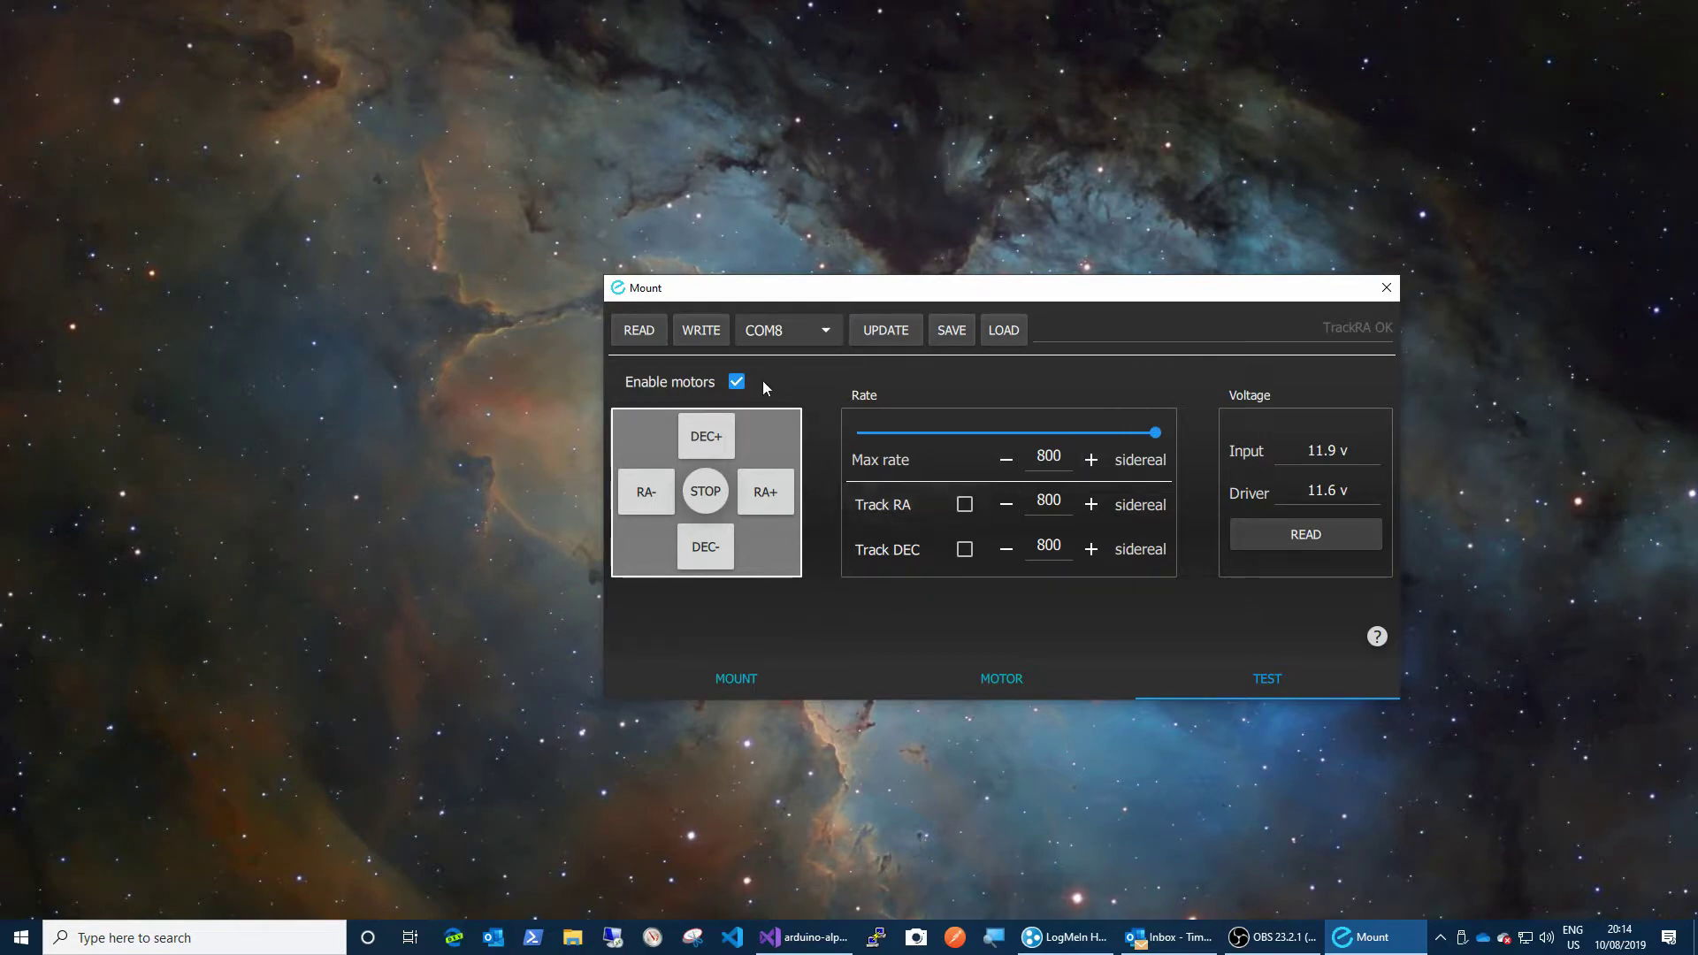
Disable the motors, write the settings to the board, and close the Mount window.
click(737, 382)
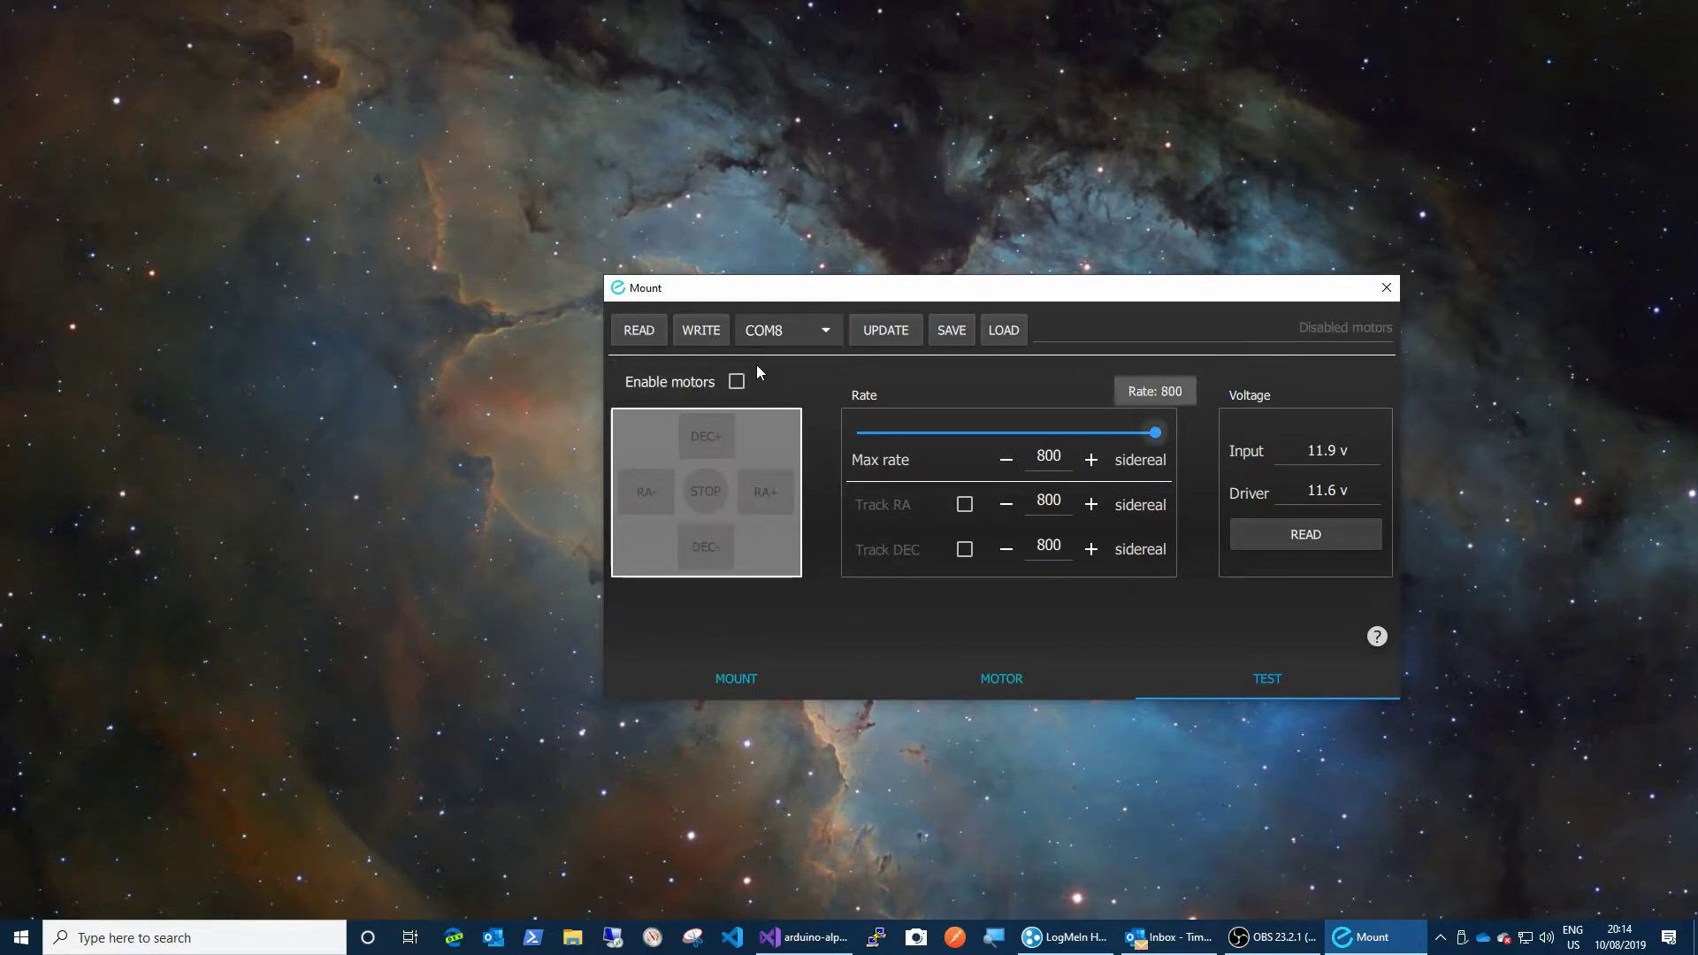
click(711, 339)
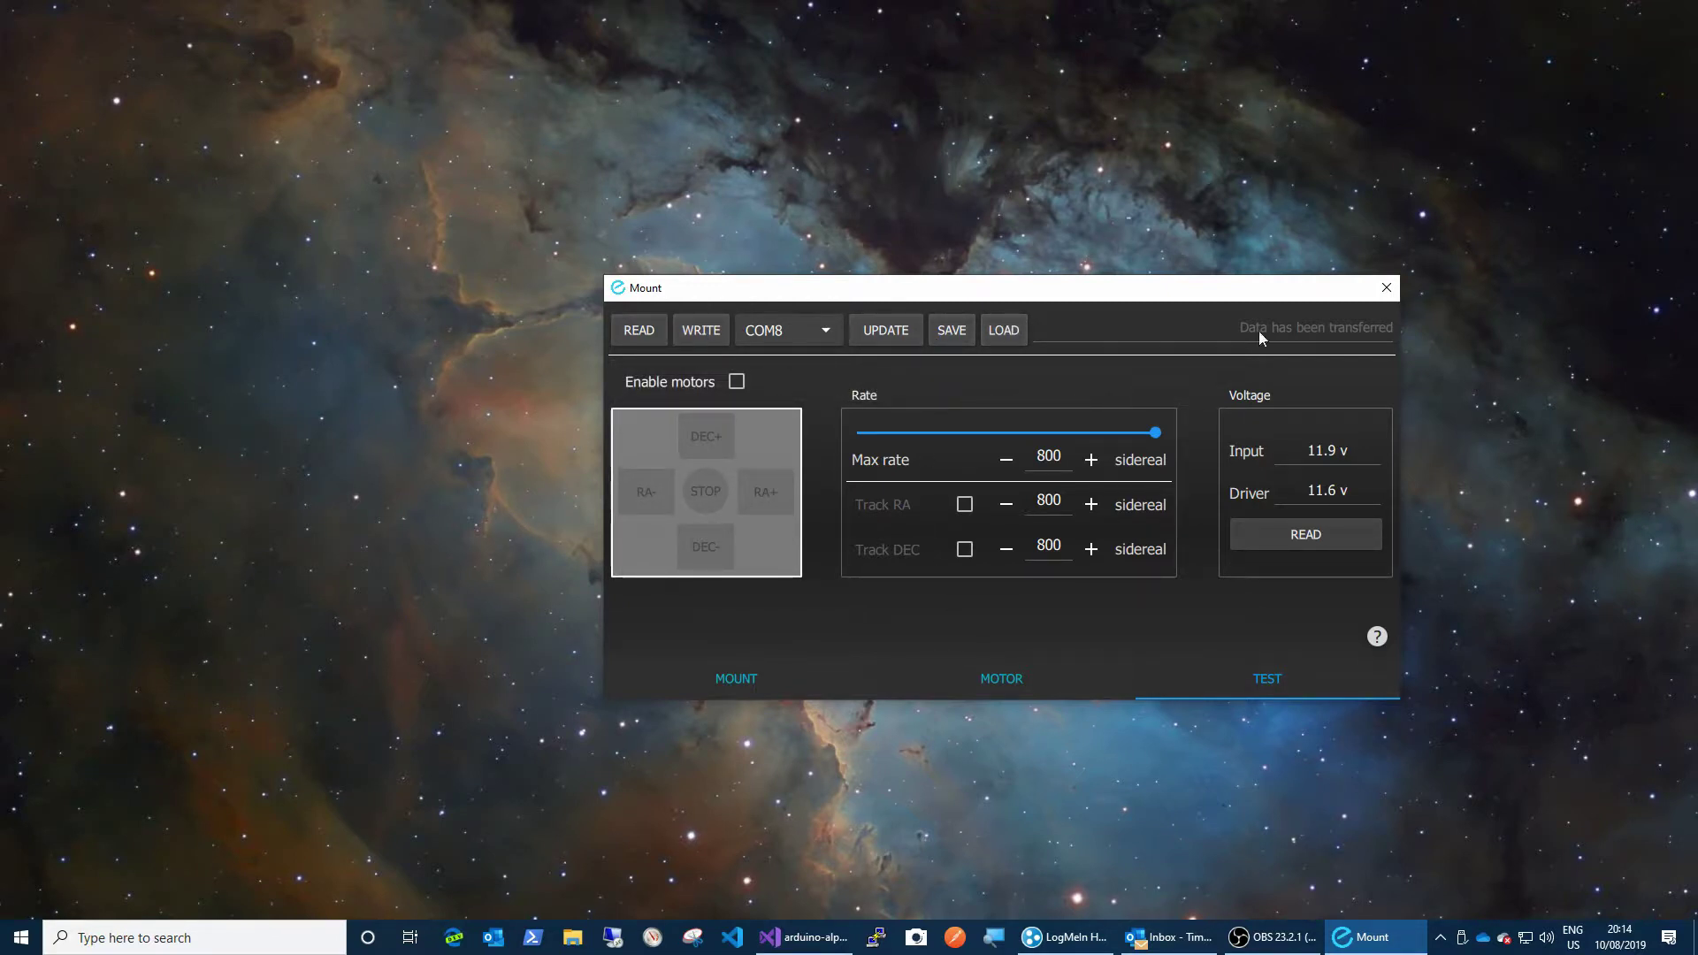
click(1386, 289)
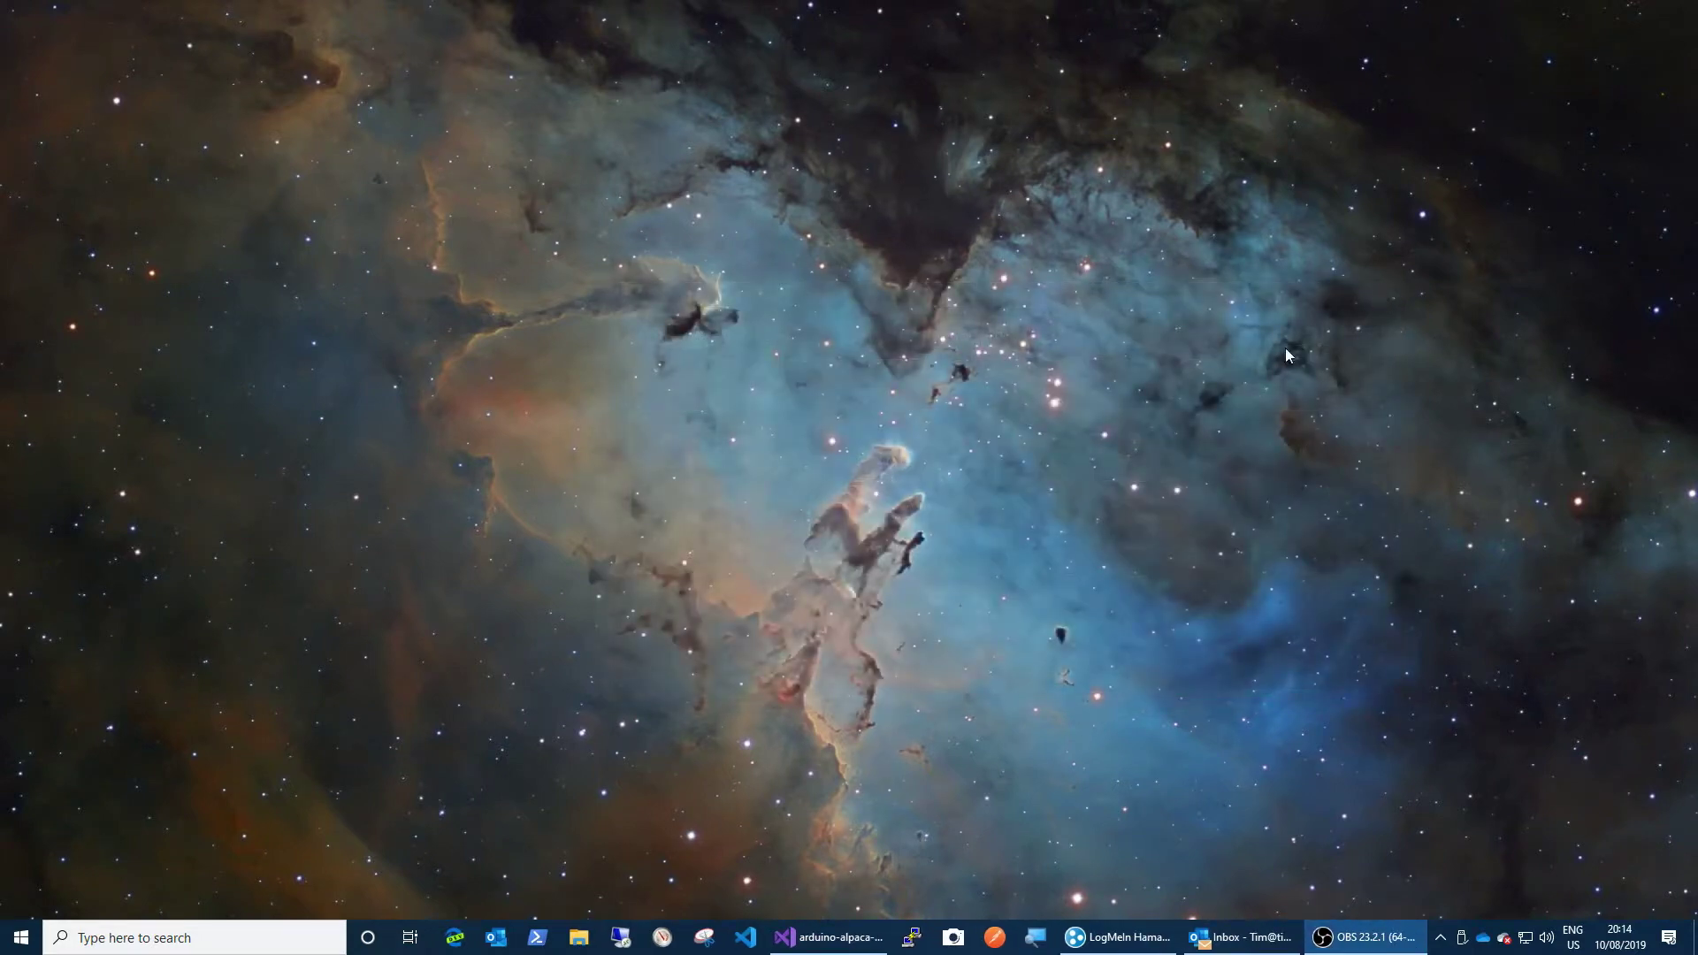
click(19, 939)
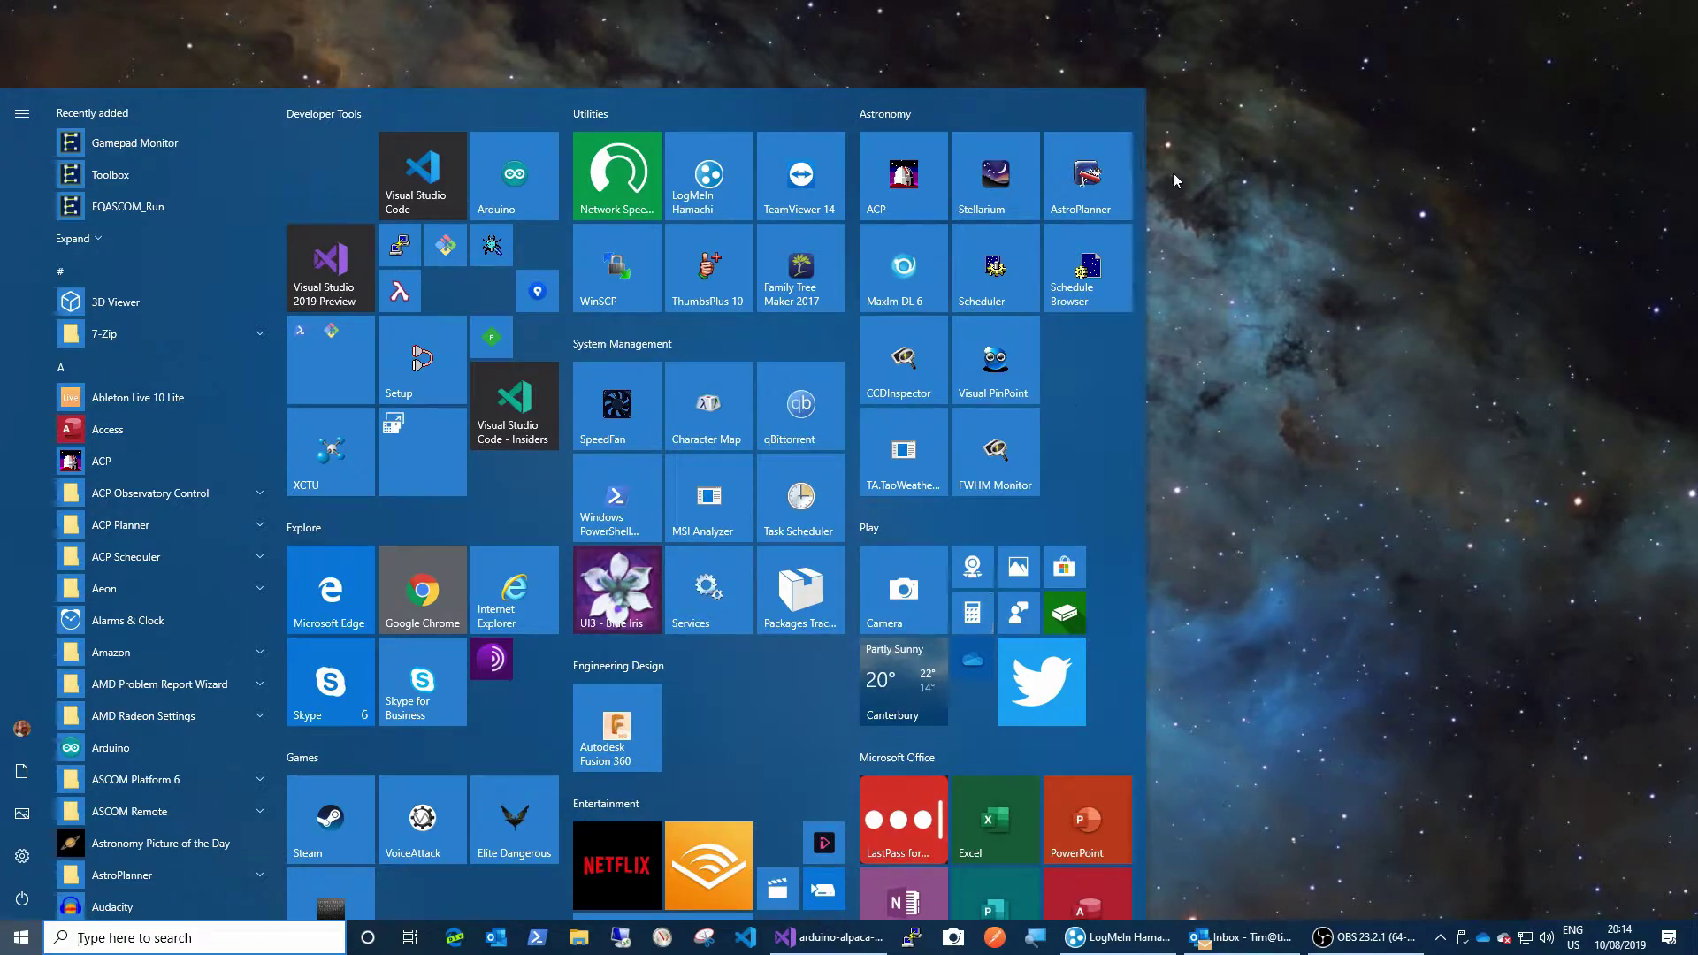
Launch AstroPlanner from the Start menu, opening the UKC HOYS-CAPS plan.
click(1086, 186)
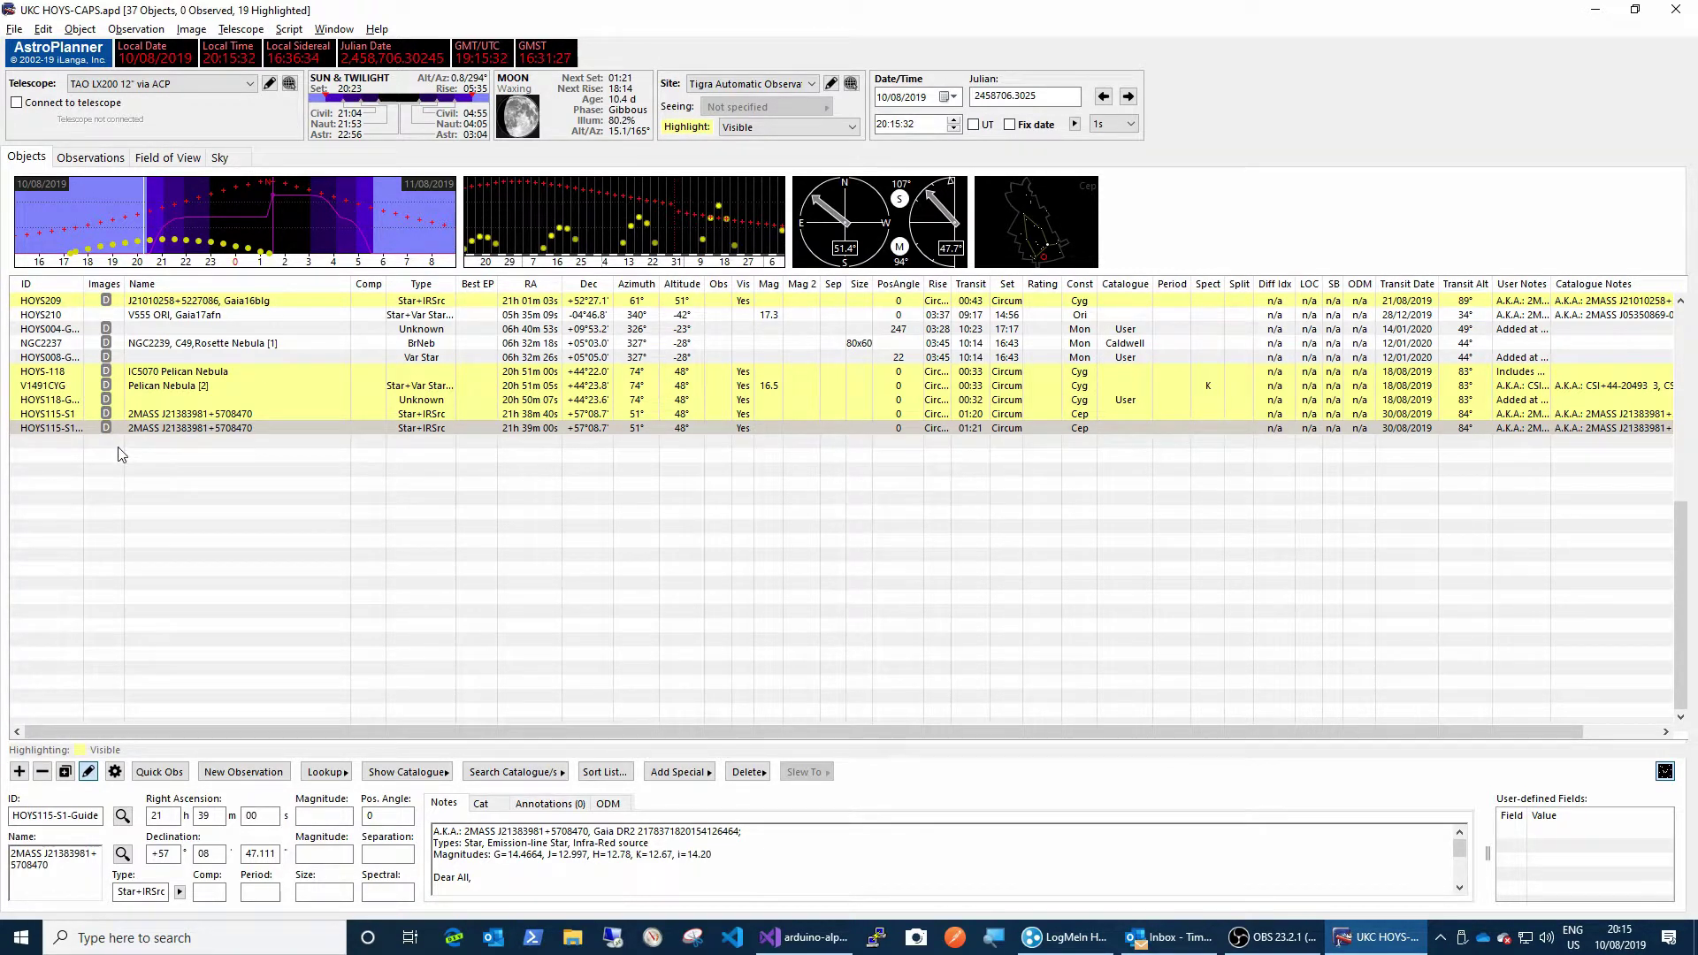
click(806, 84)
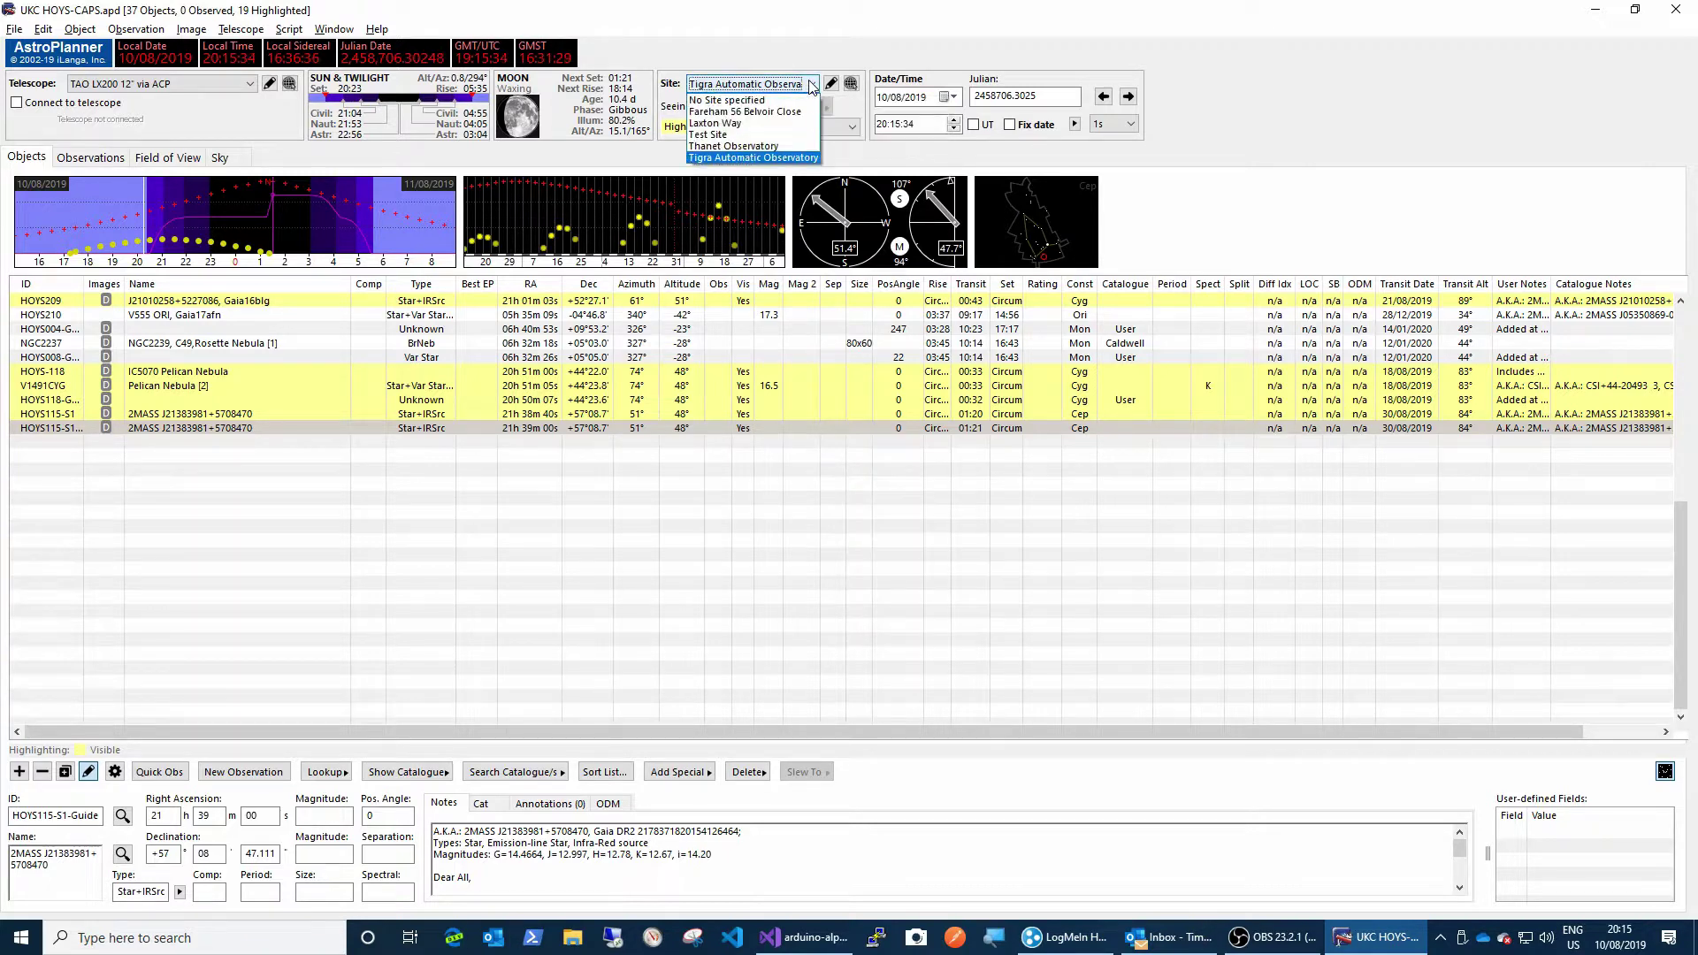
Set the site to Laxton Way, select the EQDrive Test System telescope, and connect to it.
click(741, 129)
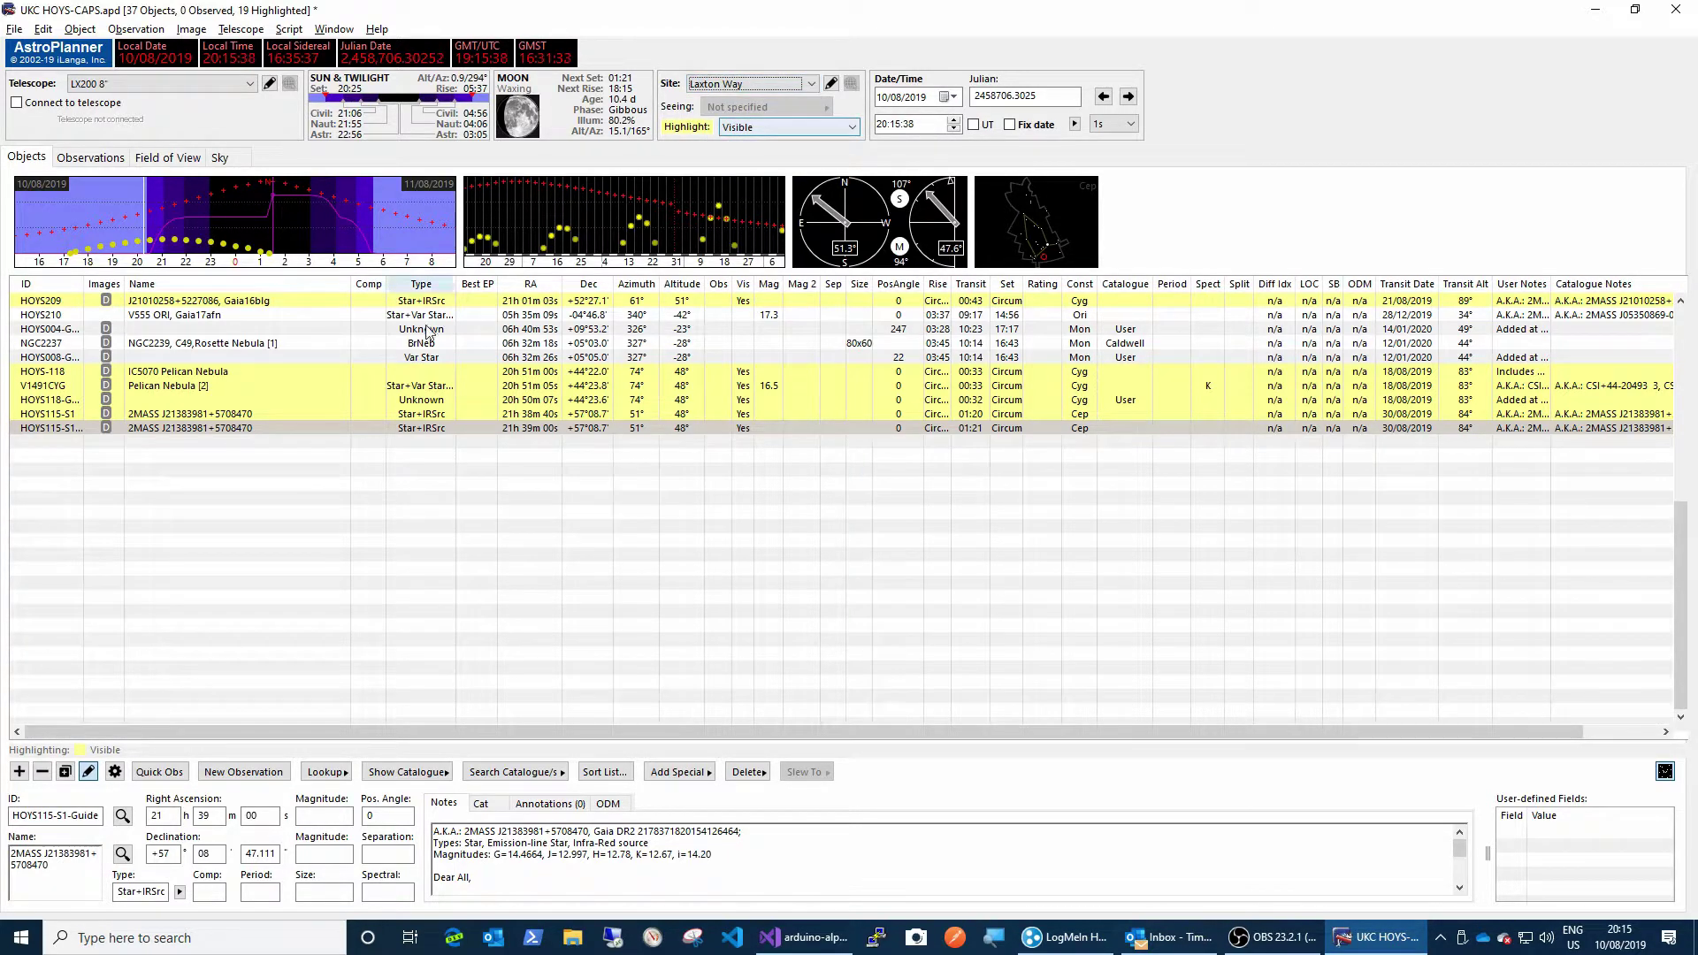
click(250, 84)
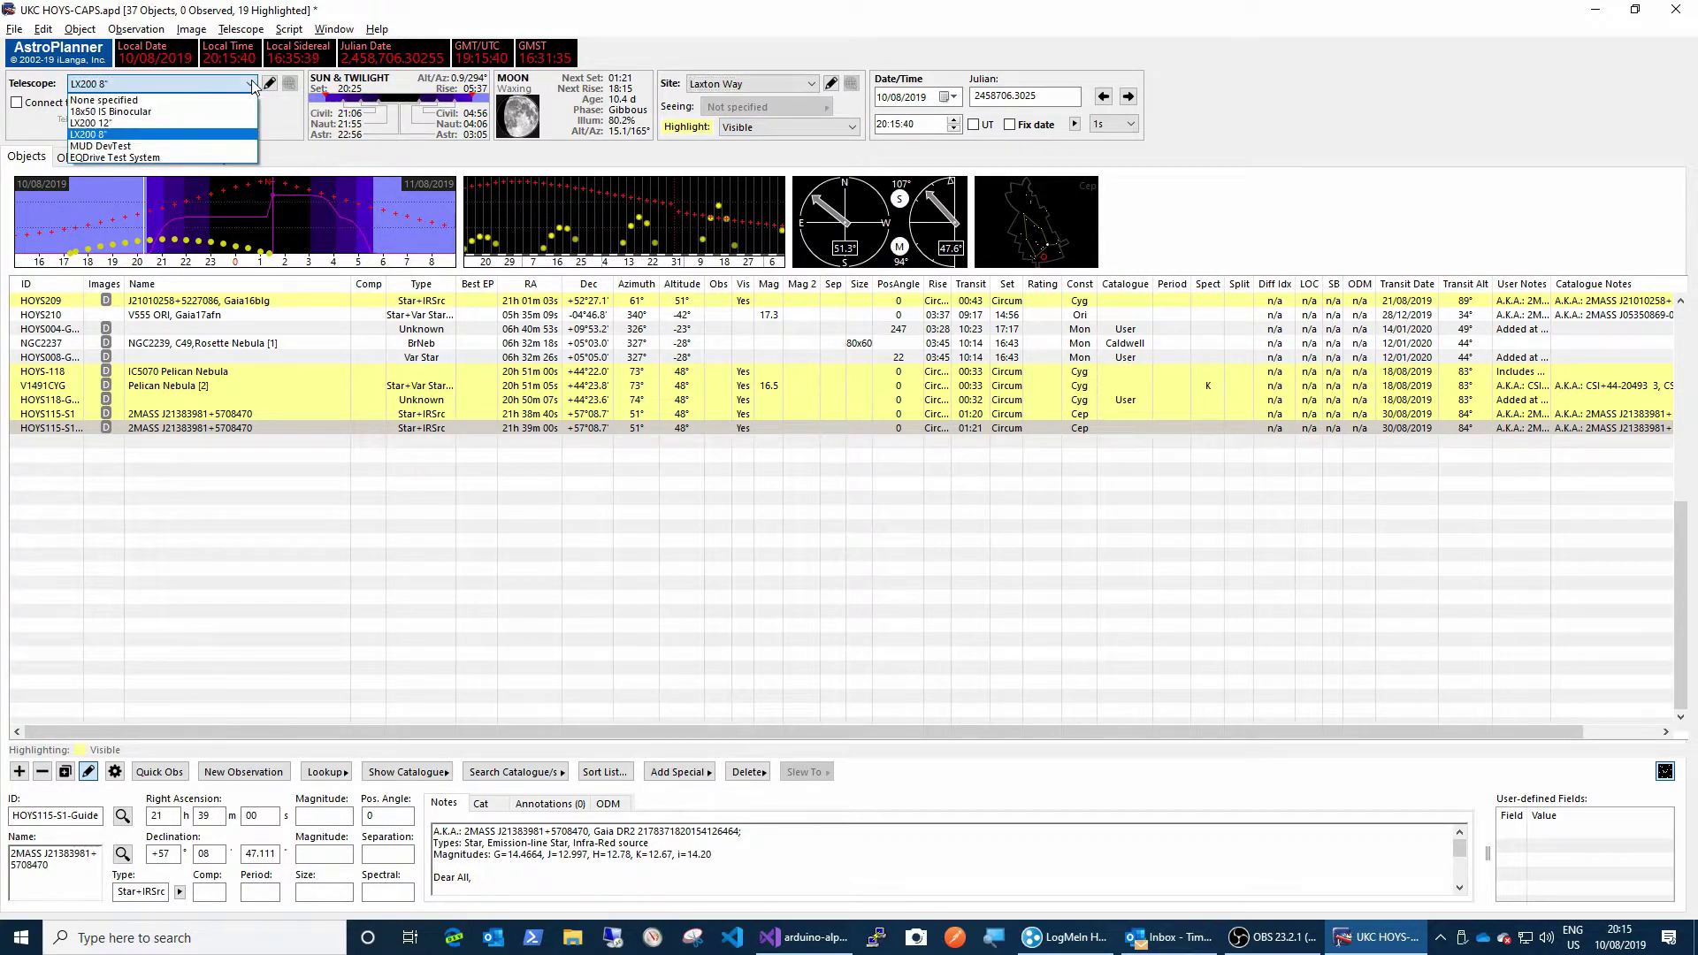
click(122, 160)
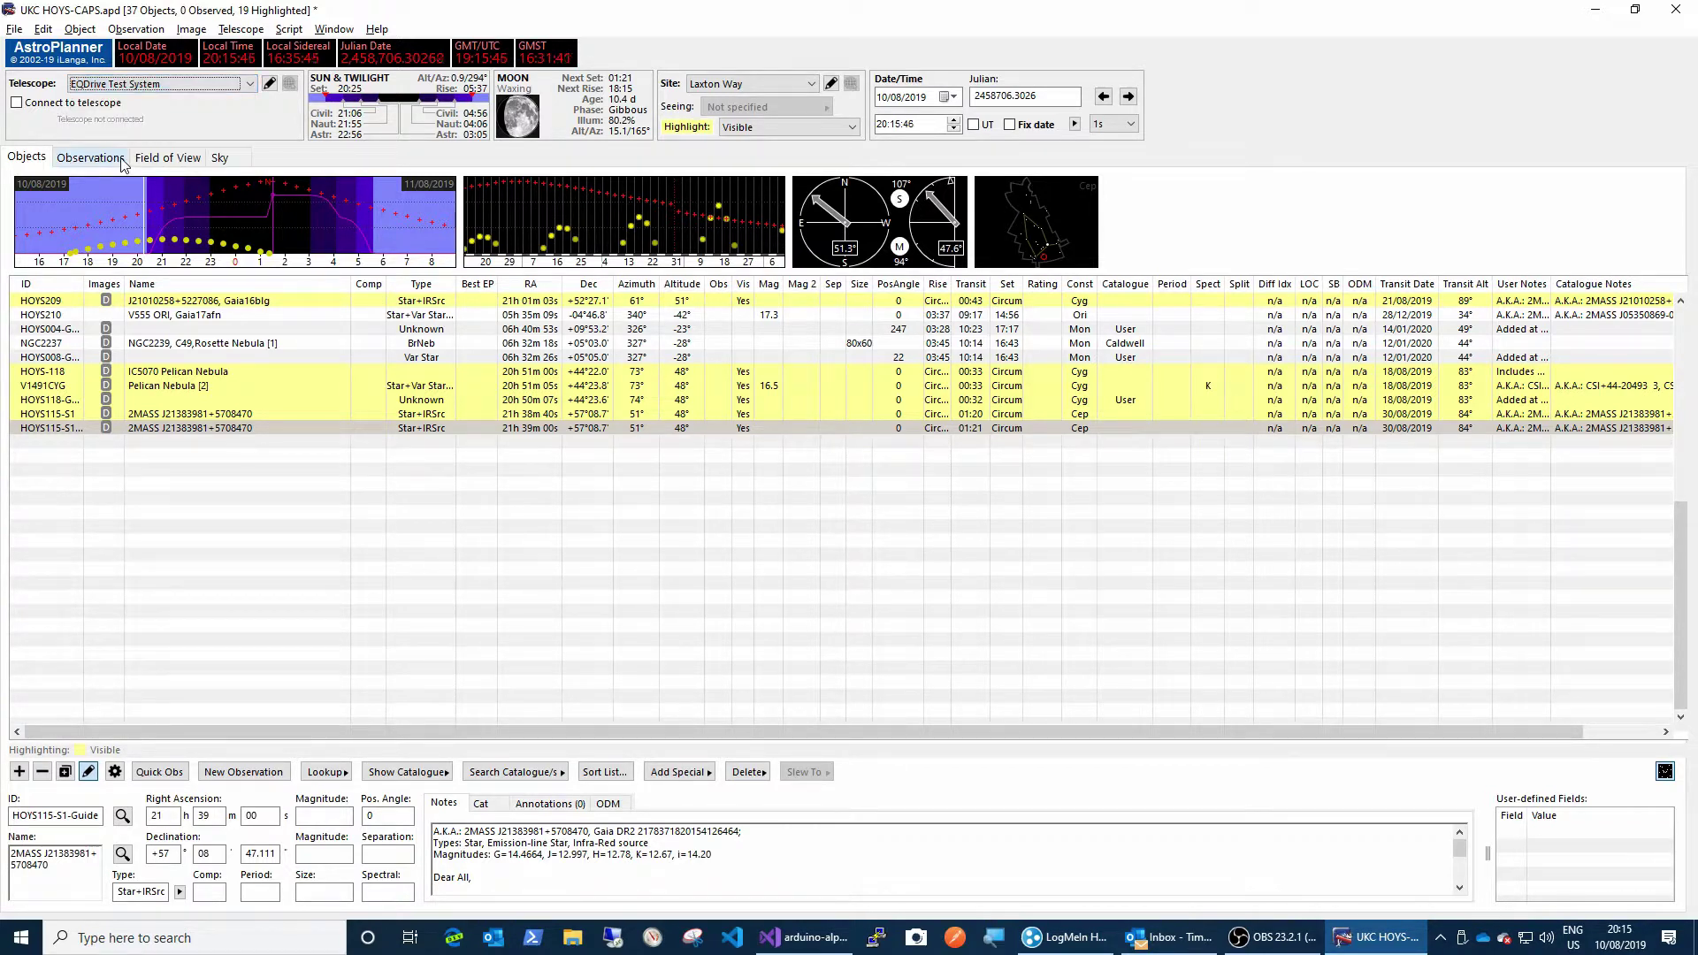
click(17, 104)
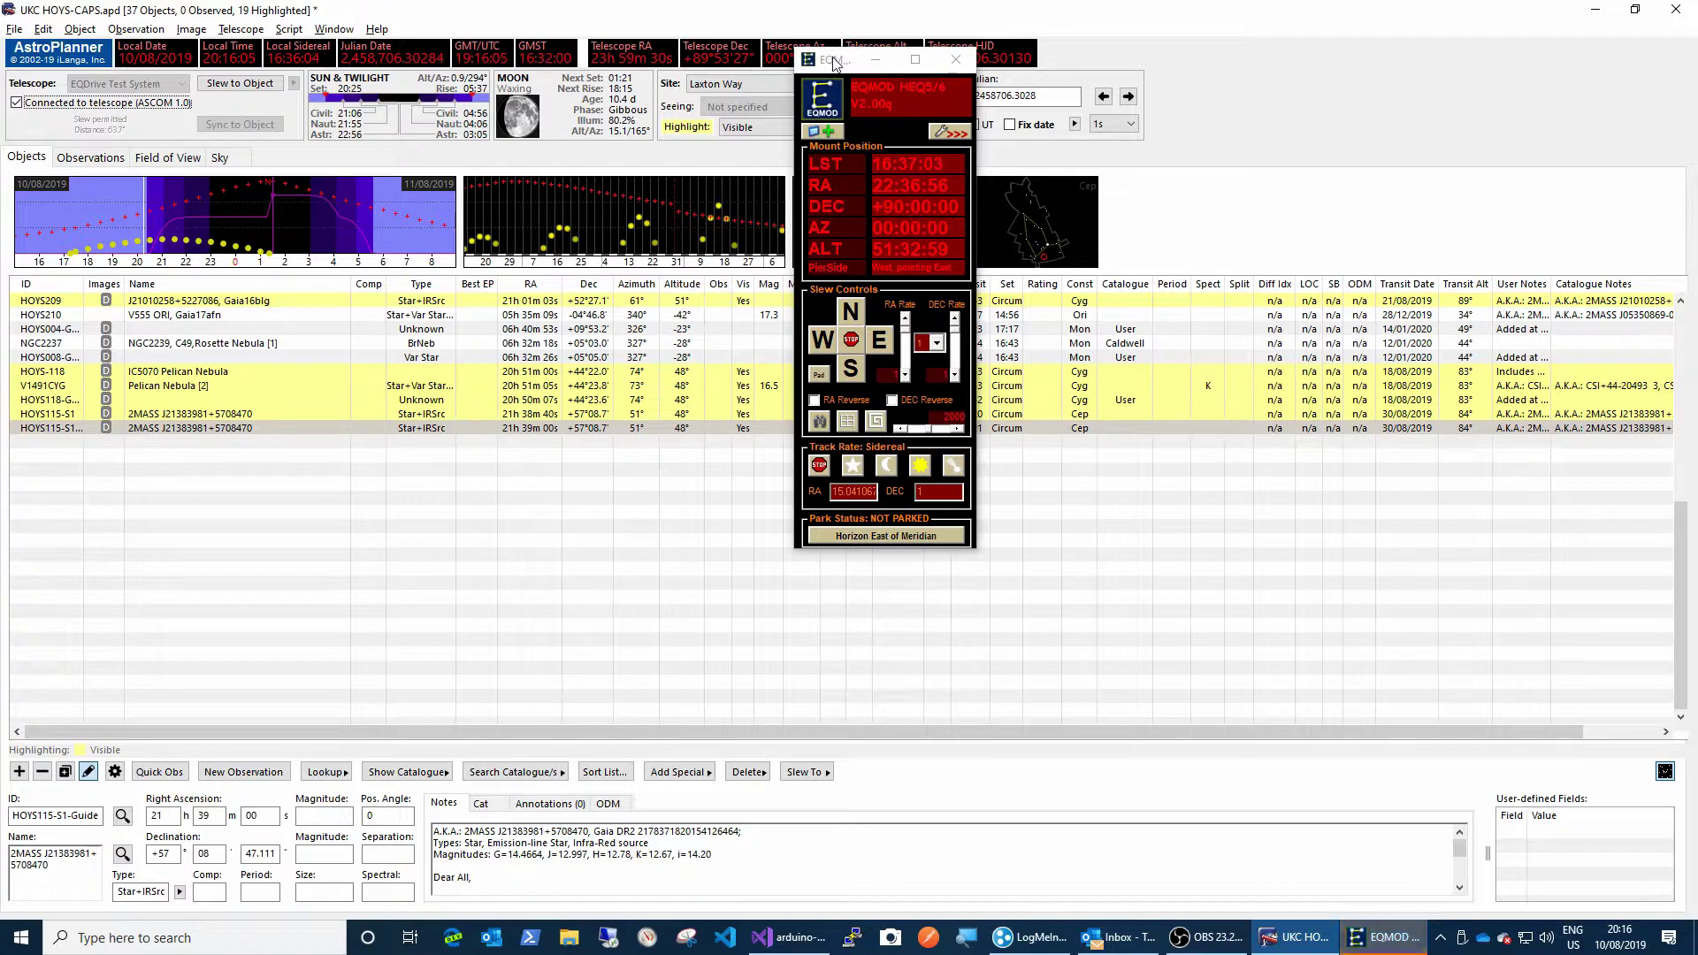
Move the EQMOD window aside and expand it to show the full setup panel.
drag(833, 59, 354, 265)
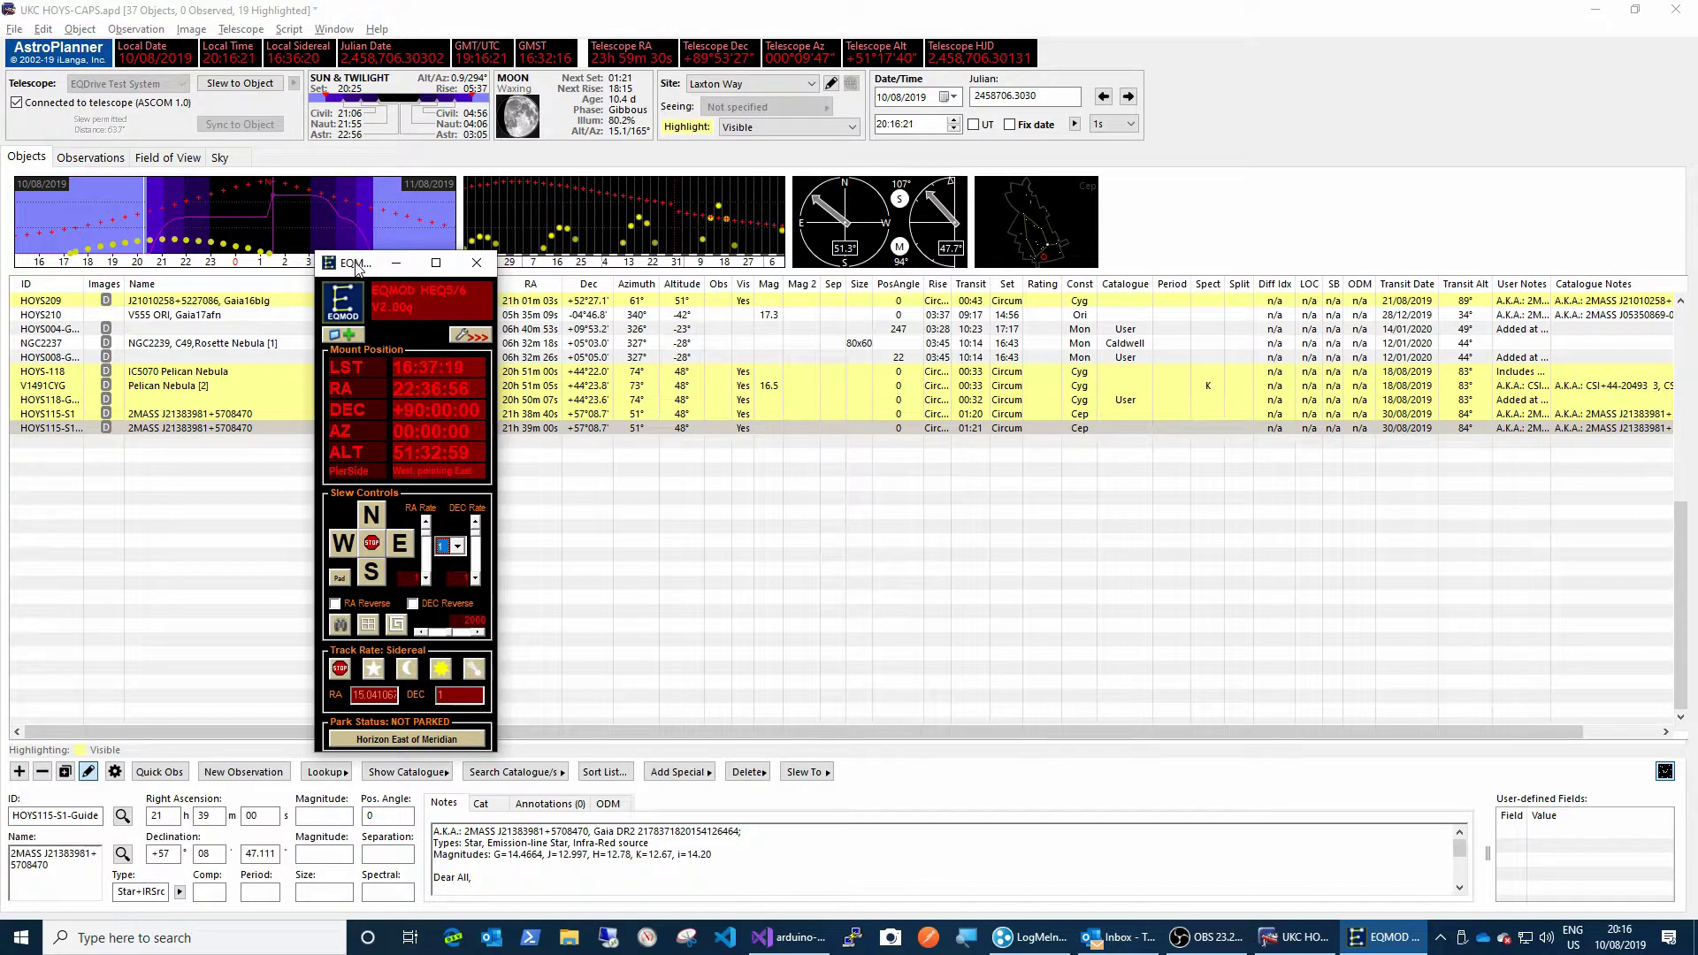
drag(359, 265, 366, 226)
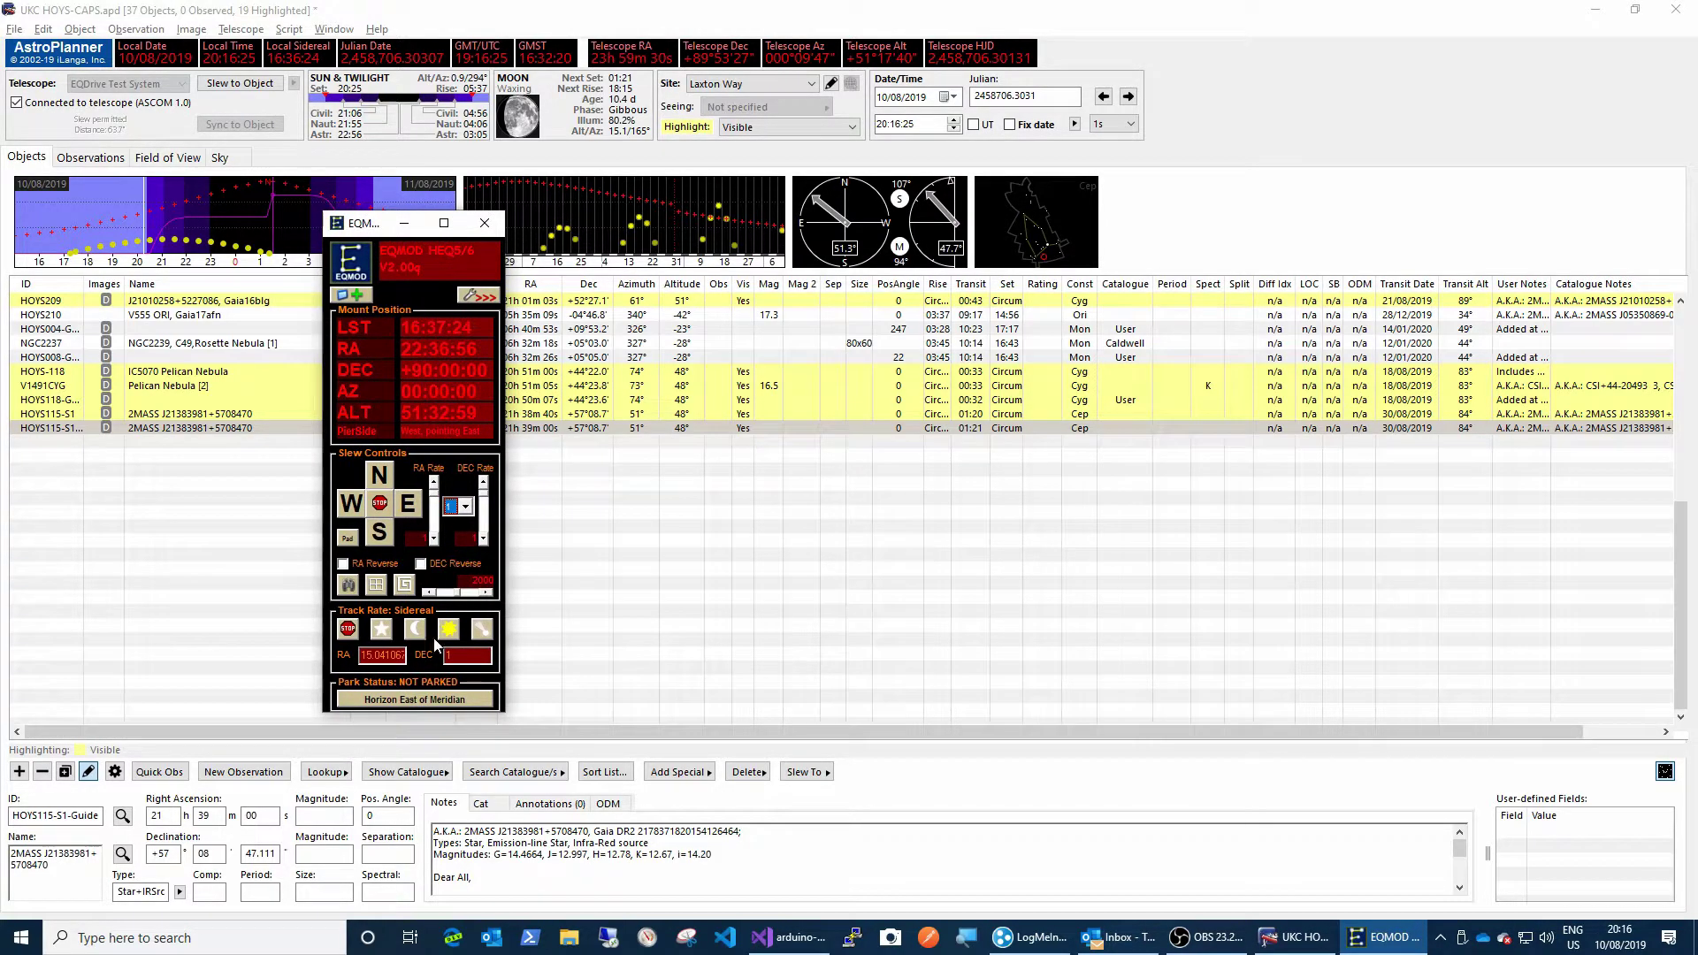
click(477, 296)
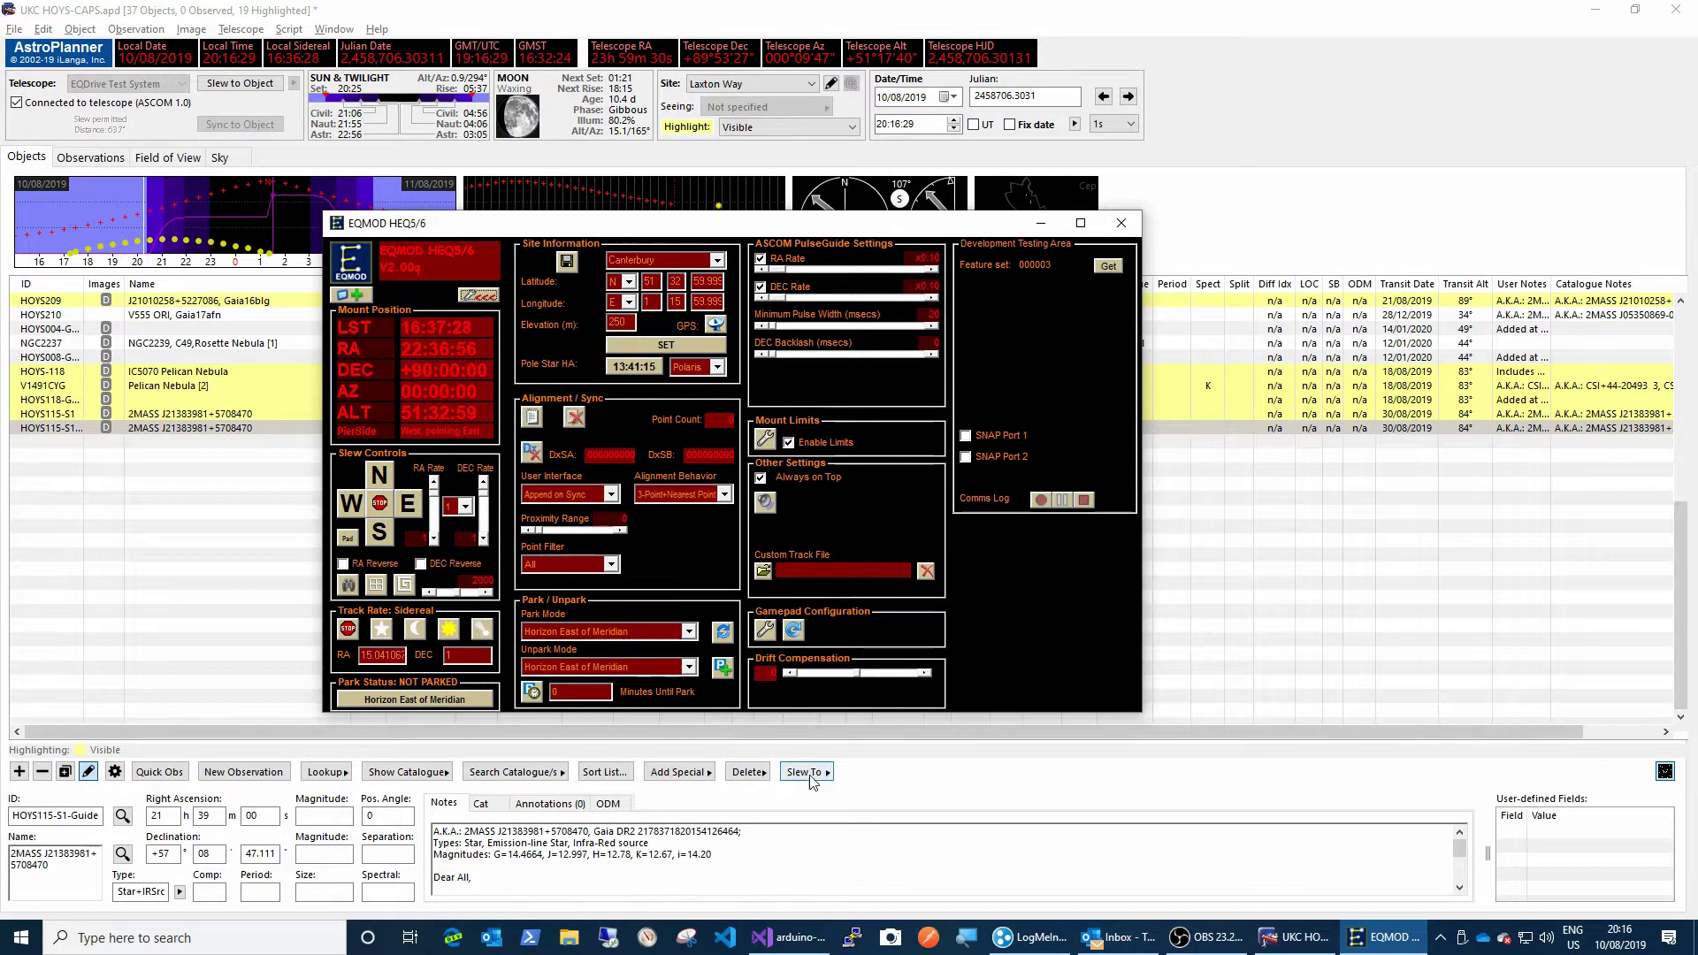
Collapse EQMOD, slew east, set RA rate to 800, hide the window, and select HOYS209.
click(479, 296)
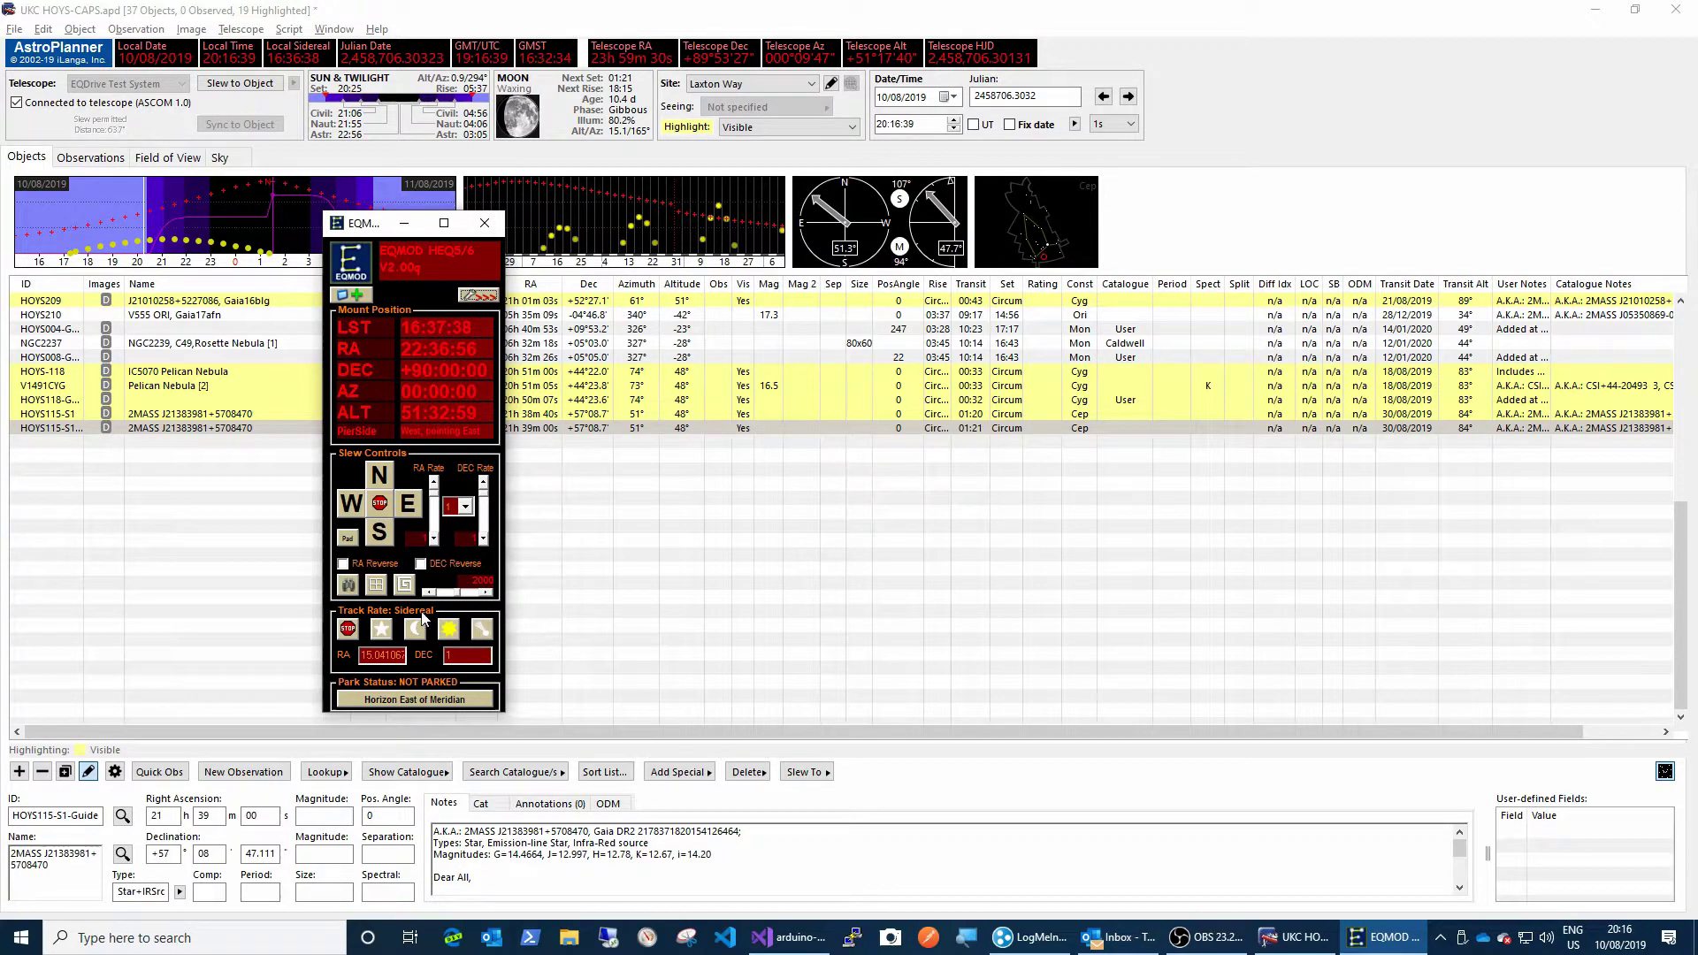
click(409, 506)
drag(435, 498, 434, 546)
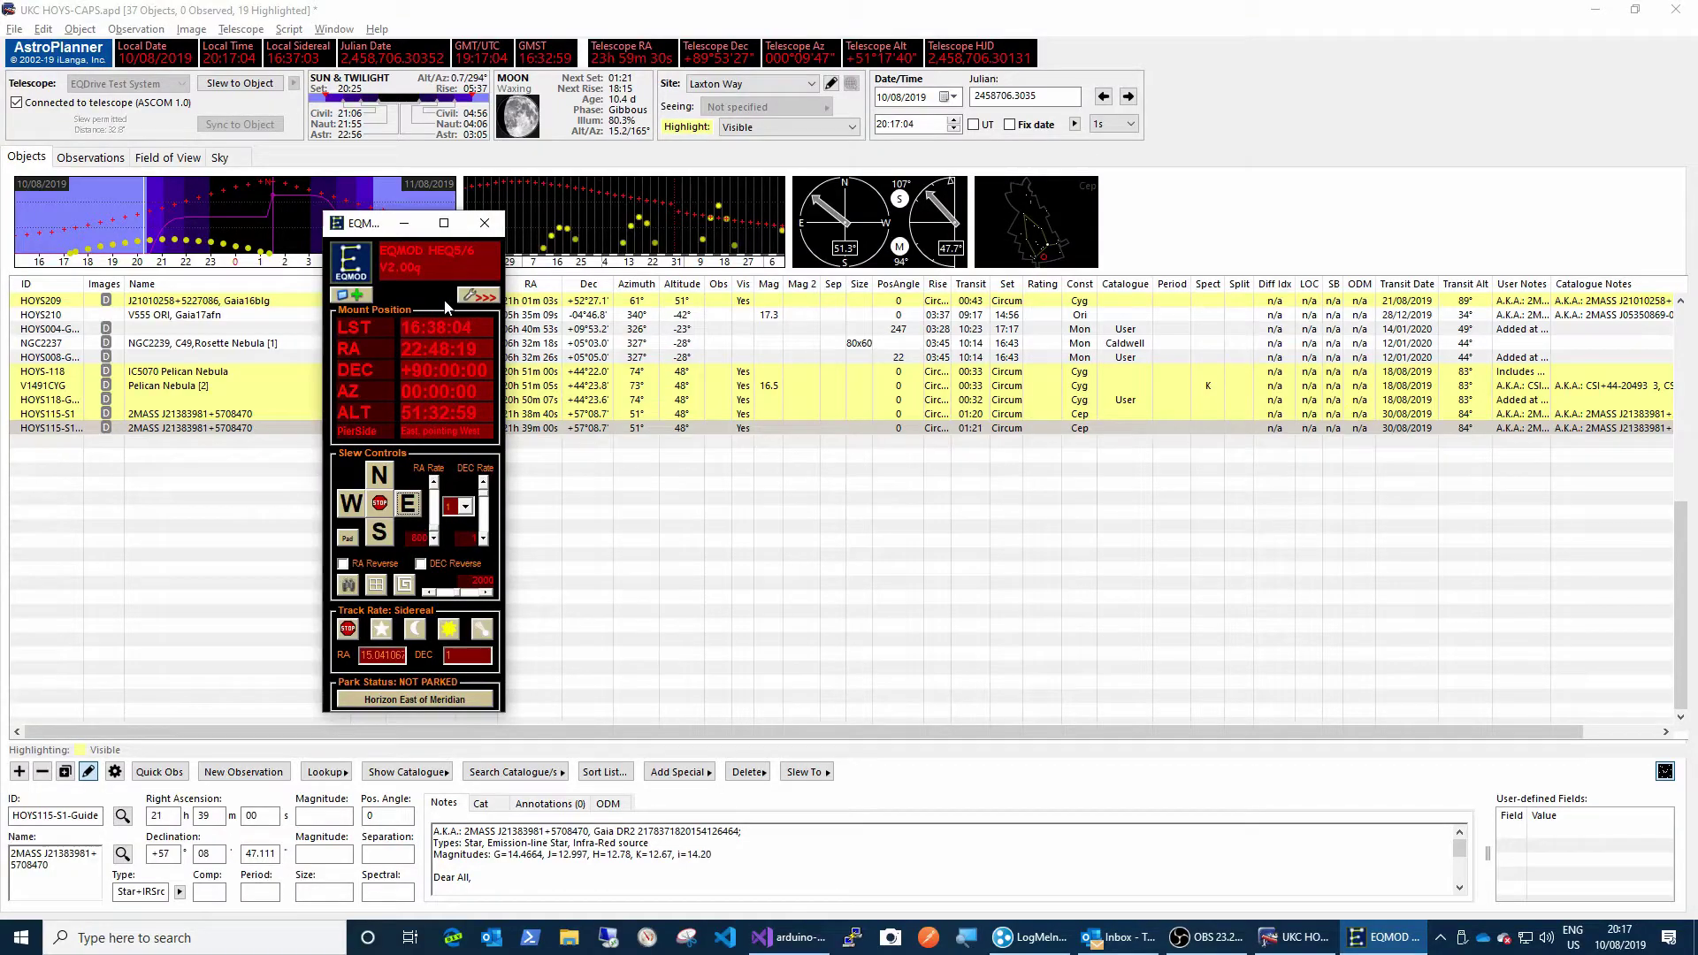
drag(361, 229, 0, 176)
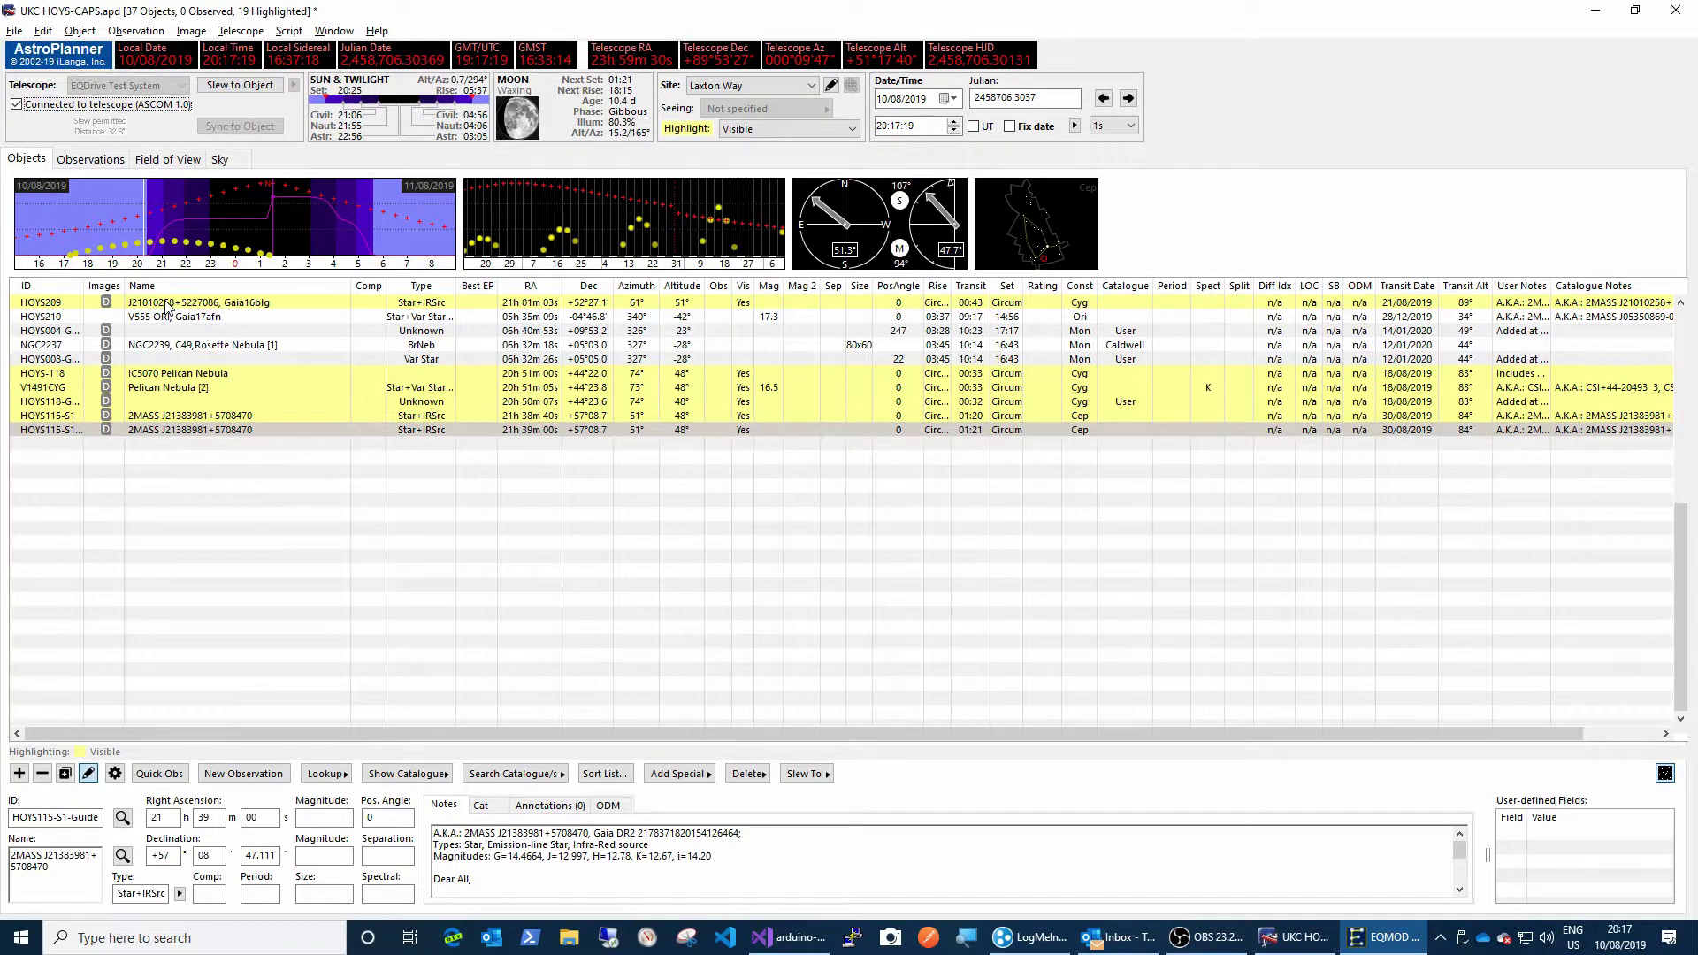
click(168, 302)
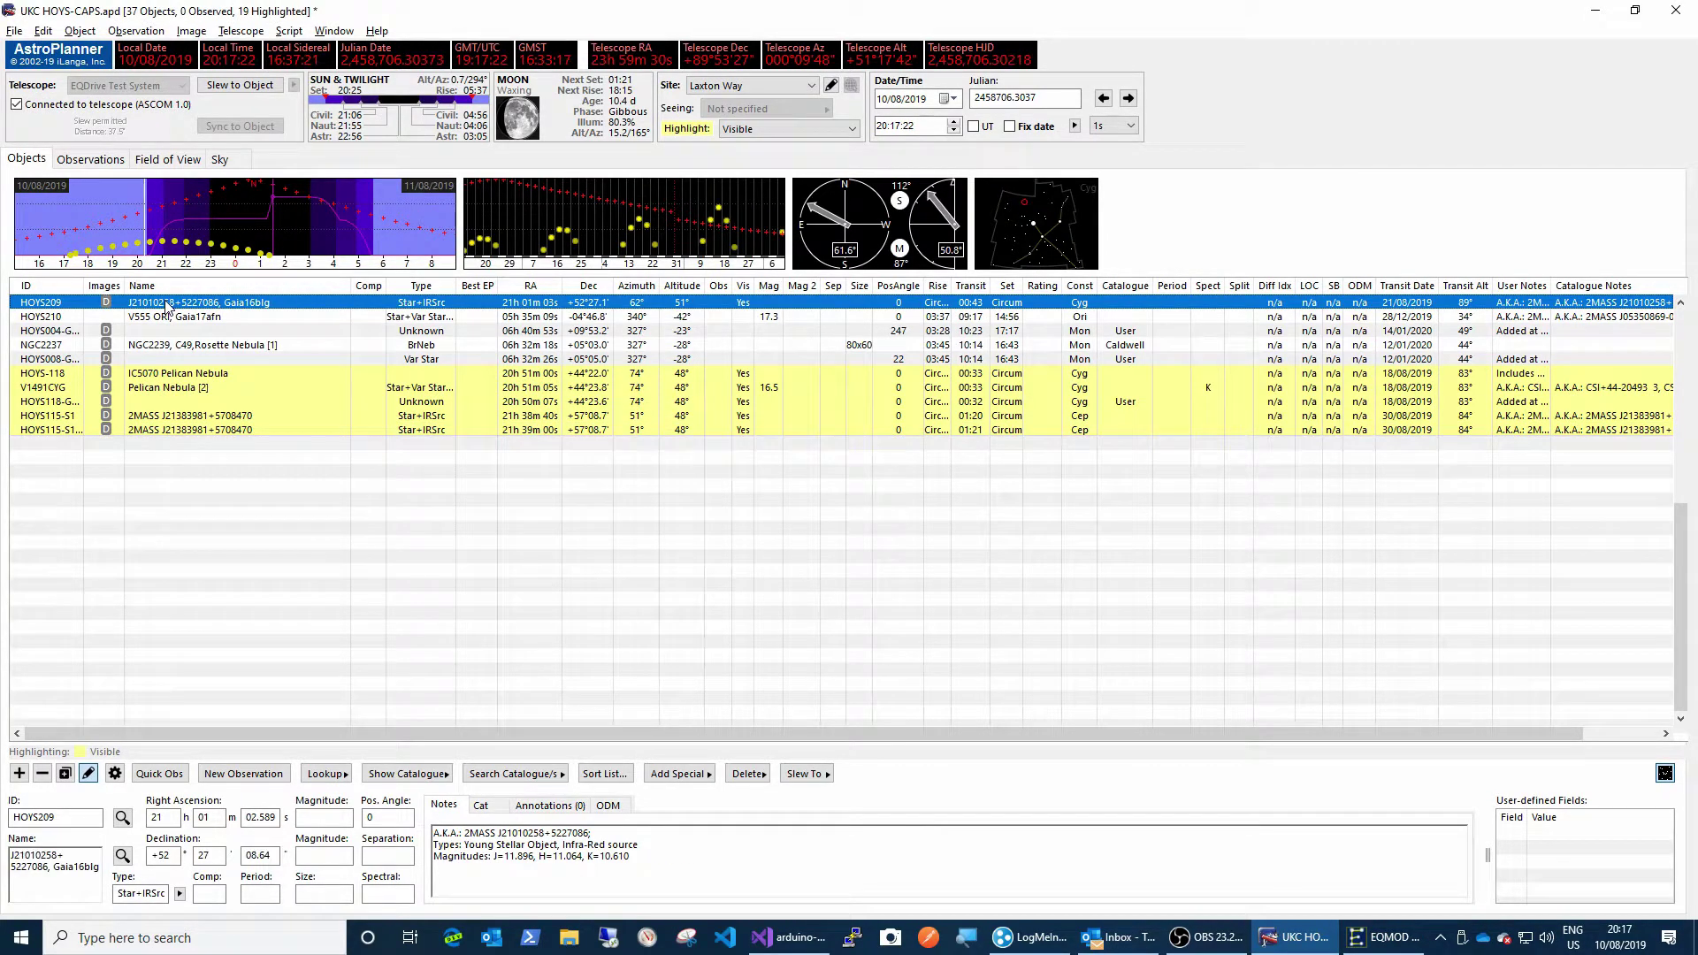
Start a slew to HOYS209 with Slew to Object, bringing up the safety warning.
click(240, 86)
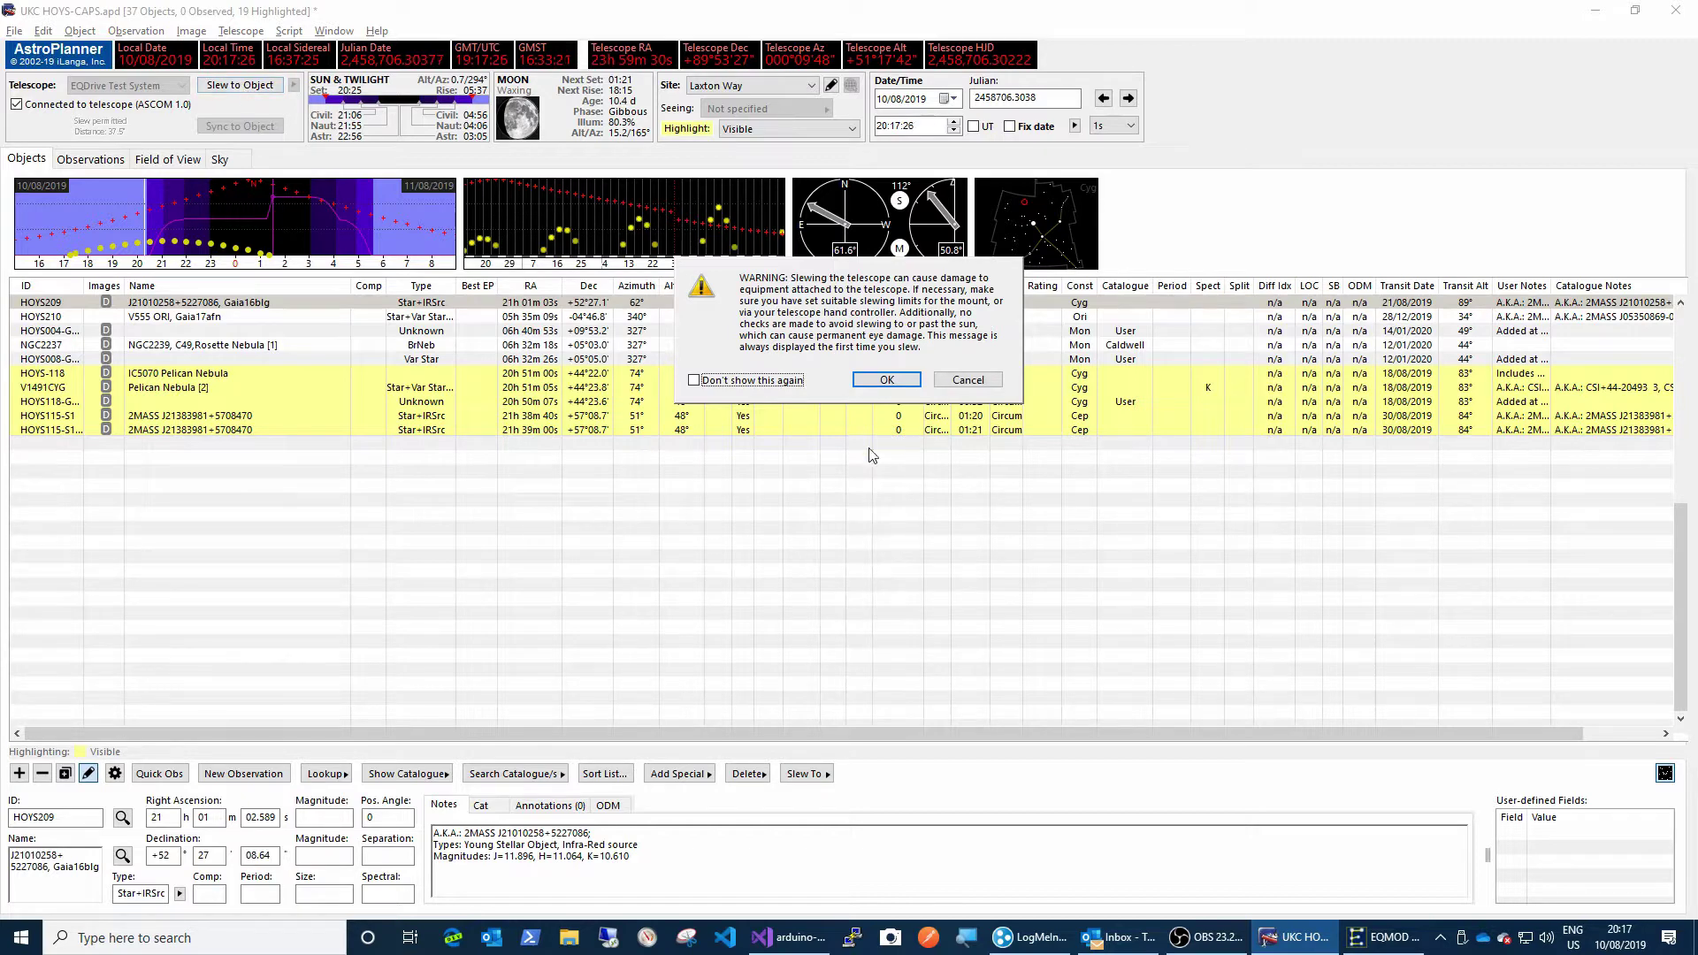